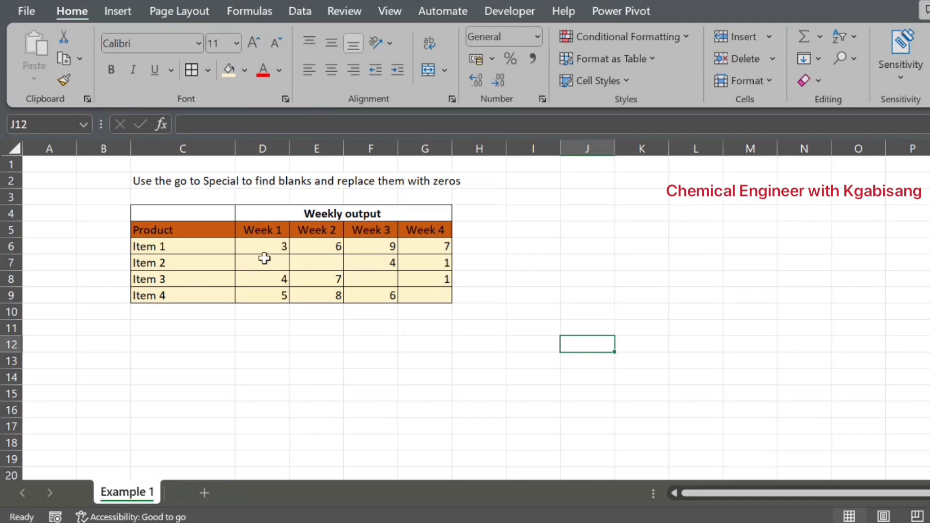
# Select the Week 1–4 figures for Items 1–4, range D6:G9
pyautogui.moveTo(260, 246); pyautogui.dragTo(412, 295)
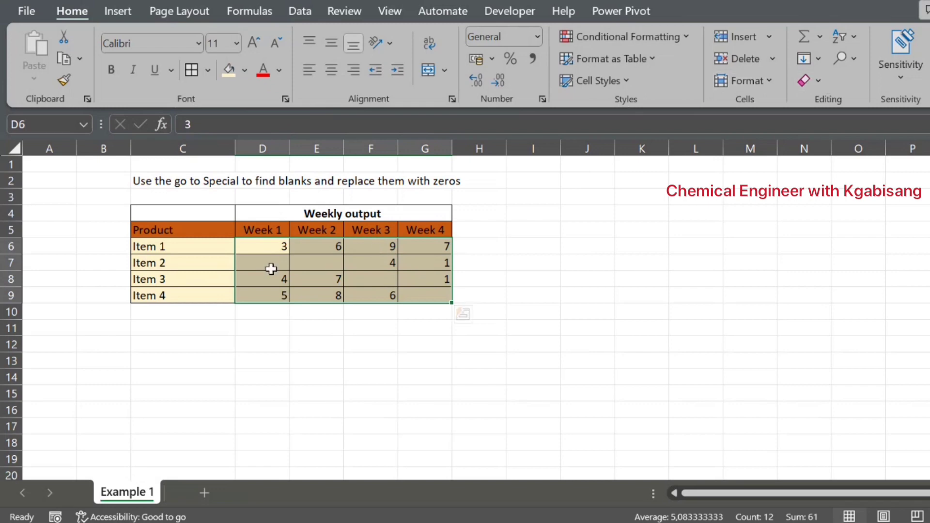
# Use Go To Special to select only the blank cells in D6:G9 and fill them with 0
pyautogui.click(856, 57)
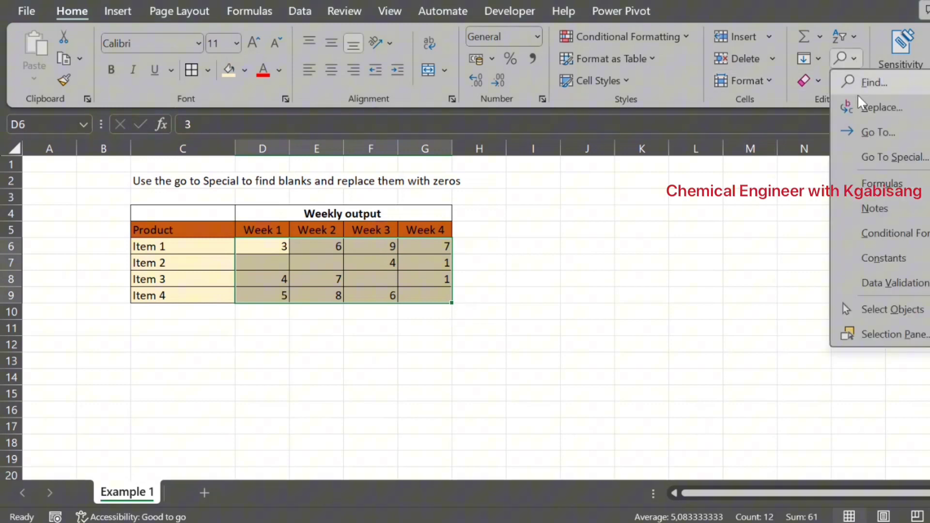
pyautogui.click(884, 156)
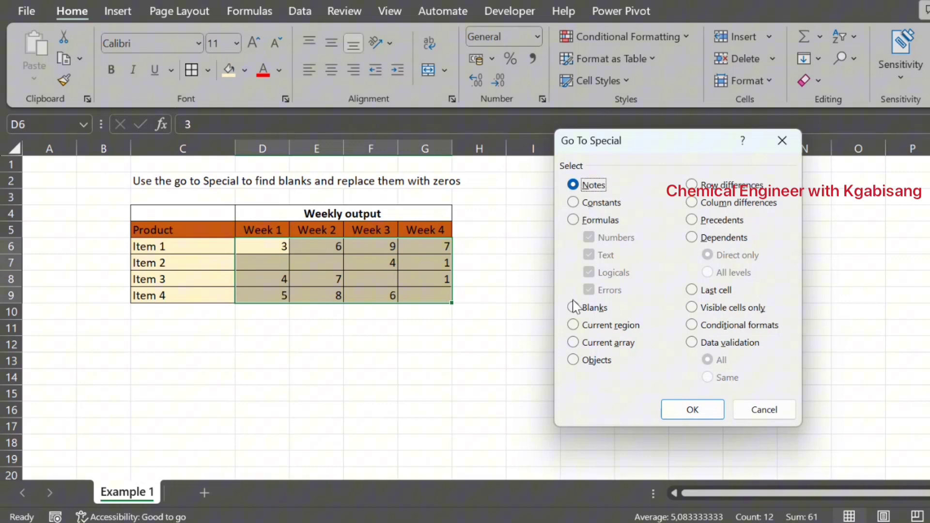
pyautogui.click(575, 307)
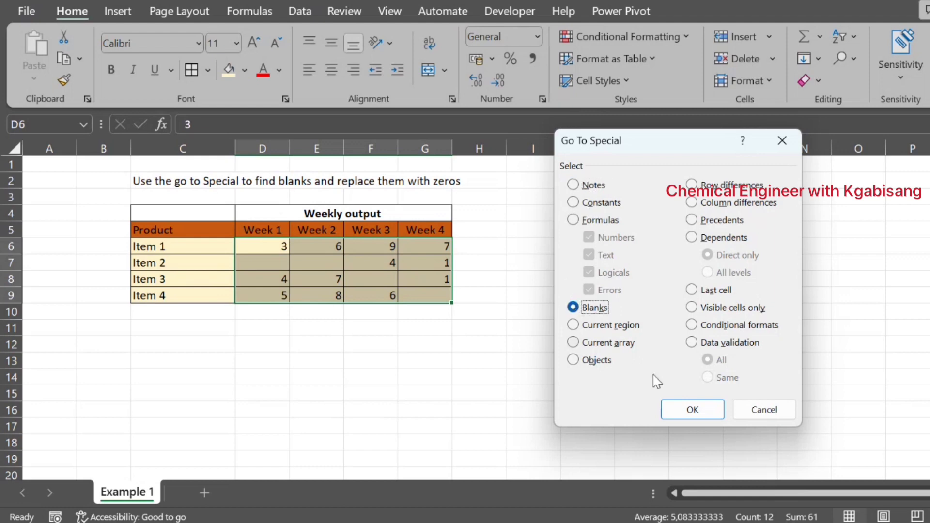
pyautogui.click(692, 410)
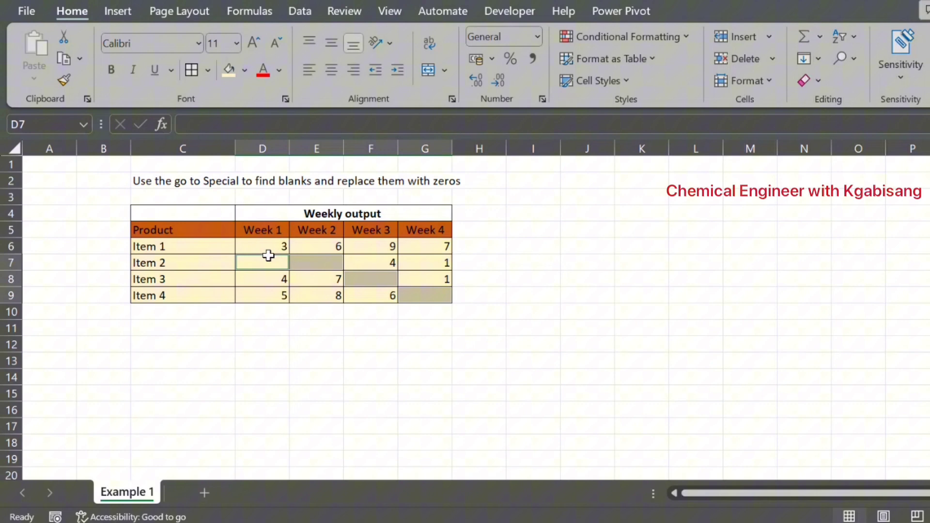
pyautogui.write('0')
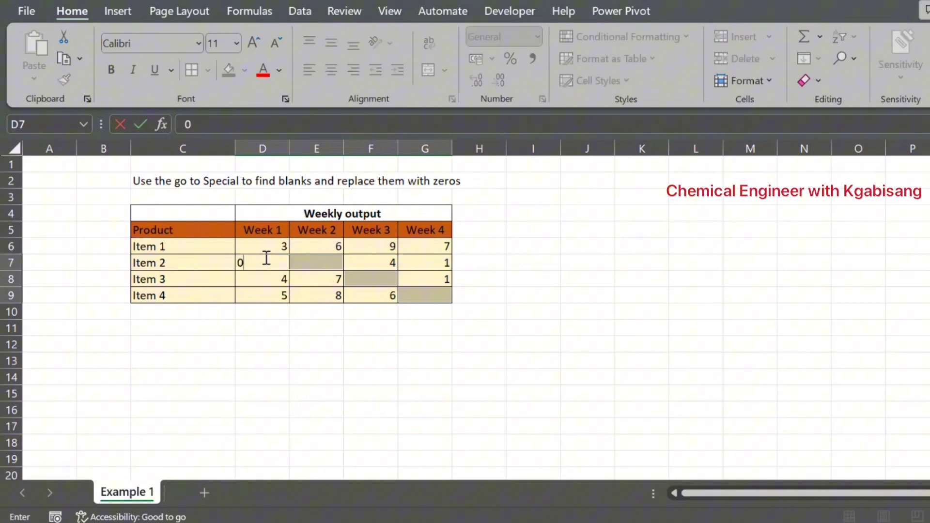
pyautogui.hotkey('ctrl', 'Return')
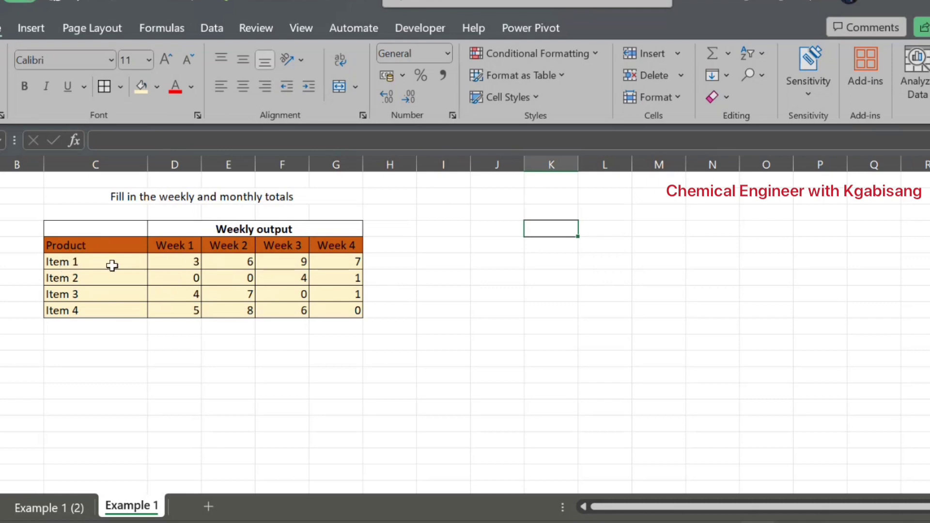
# Enter the header 'Monthly Total' in H5 beside Week 4
pyautogui.click(381, 248)
pyautogui.press('capslock')
pyautogui.write('M')
pyautogui.press('capslock')
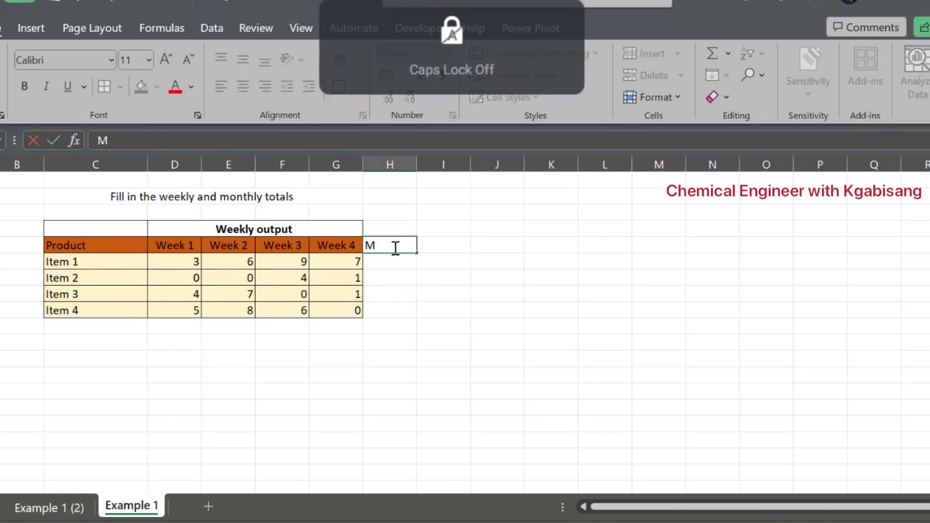
pyautogui.write('onthly')
pyautogui.press('capslock')
pyautogui.write('T')
pyautogui.press('capslock')
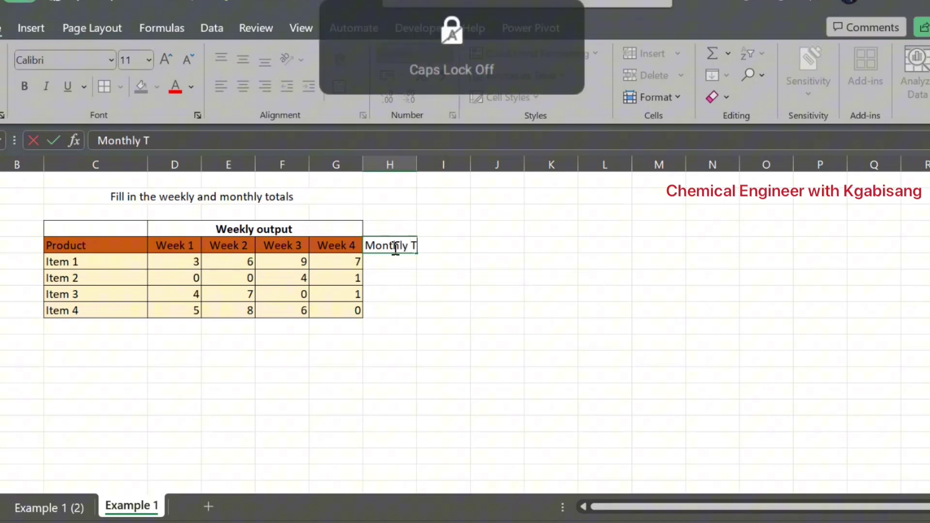
pyautogui.write('otal')
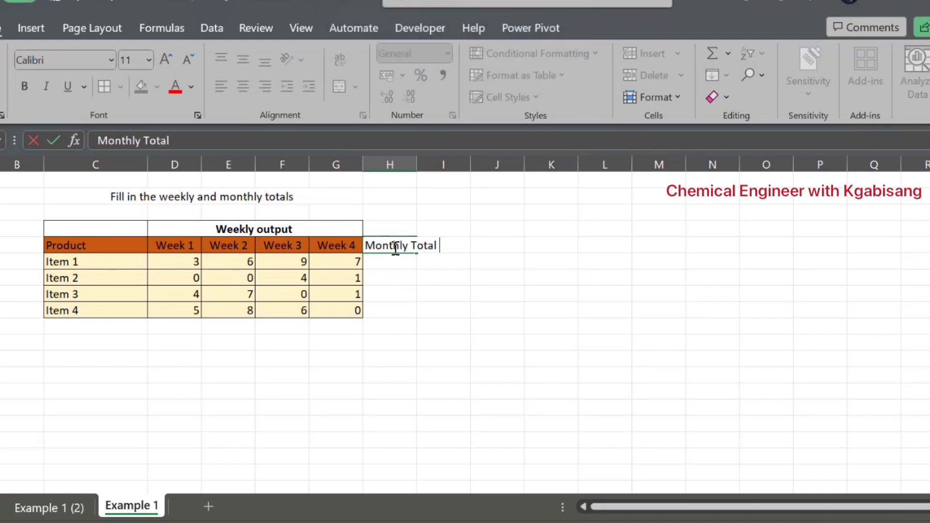
pyautogui.press('Return')
# Label C10 'Weekly Total' below Item 4 and widen column H to fit its header
pyautogui.click(119, 329)
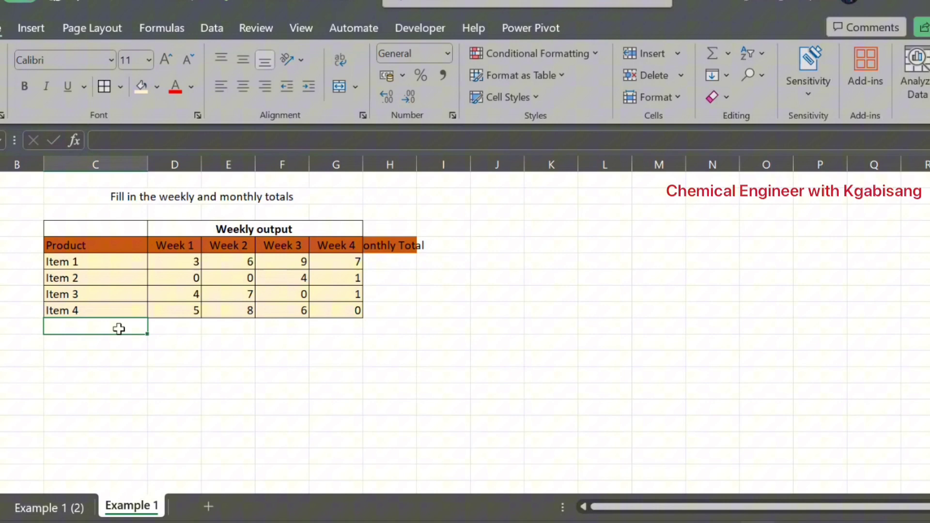
pyautogui.press('capslock')
pyautogui.write('W')
pyautogui.press('capslock')
pyautogui.write('eeklu')
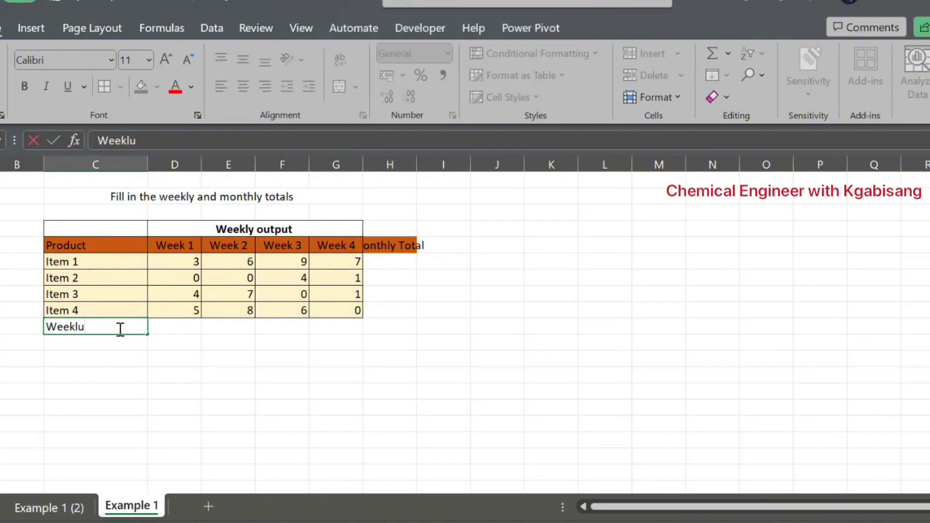
pyautogui.press('capslock')
pyautogui.write('T')
pyautogui.press('capslock')
pyautogui.write('ot')
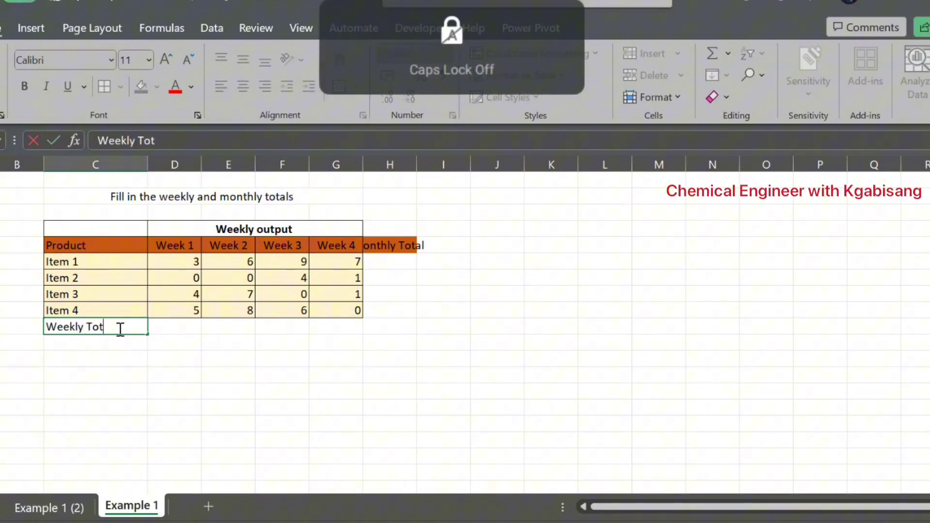
pyautogui.write('al')
pyautogui.press('Return')
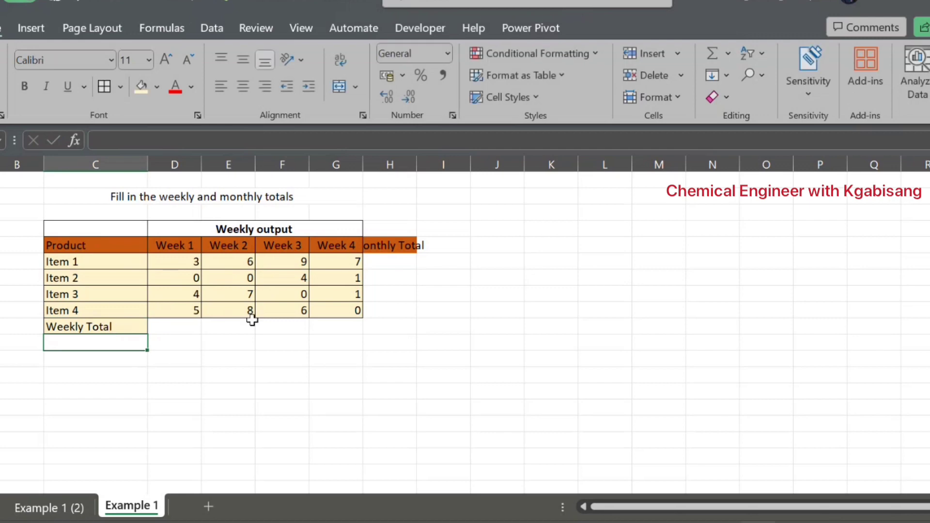
pyautogui.moveTo(416, 155); pyautogui.dragTo(441, 155)
pyautogui.click(388, 262)
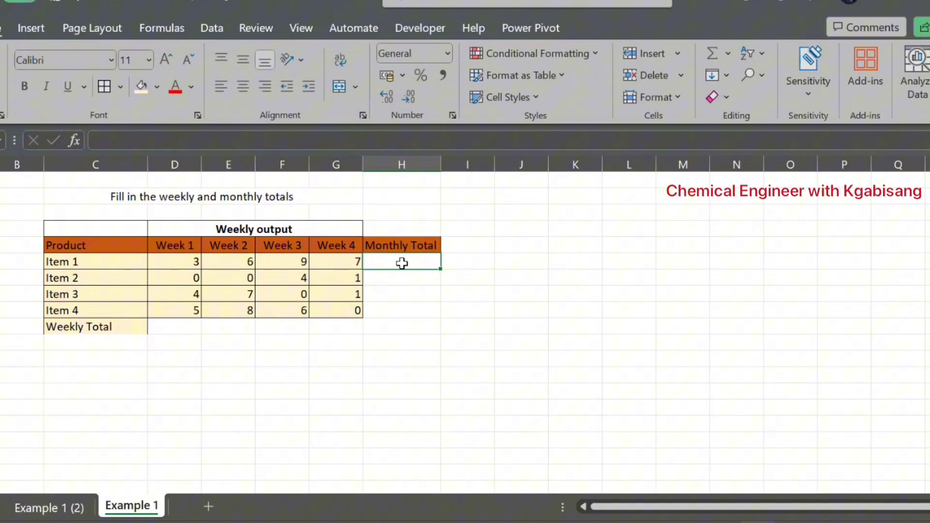
# AutoSum H6:H9 to total each item's weeks: 25, 5, 12 and 19
pyautogui.moveTo(403, 264); pyautogui.dragTo(396, 311)
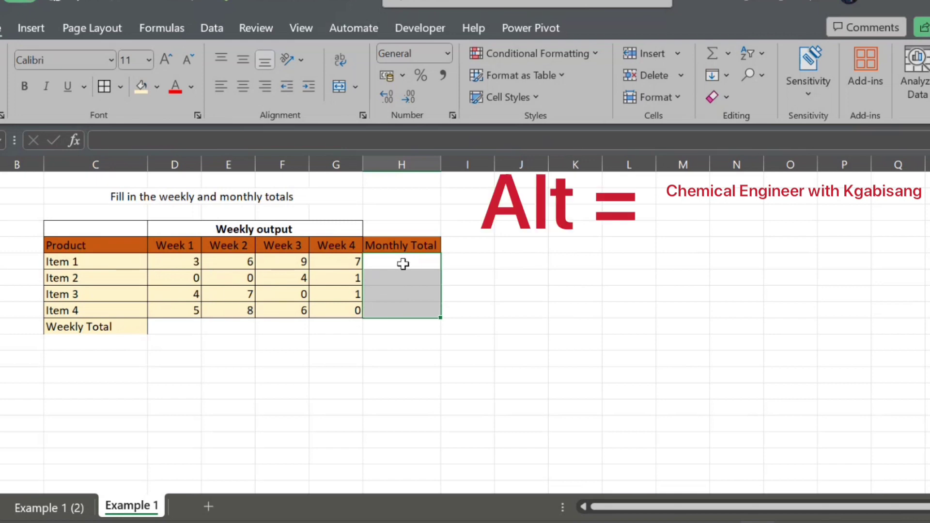
pyautogui.hotkey('alt', '=')
pyautogui.press('Return')
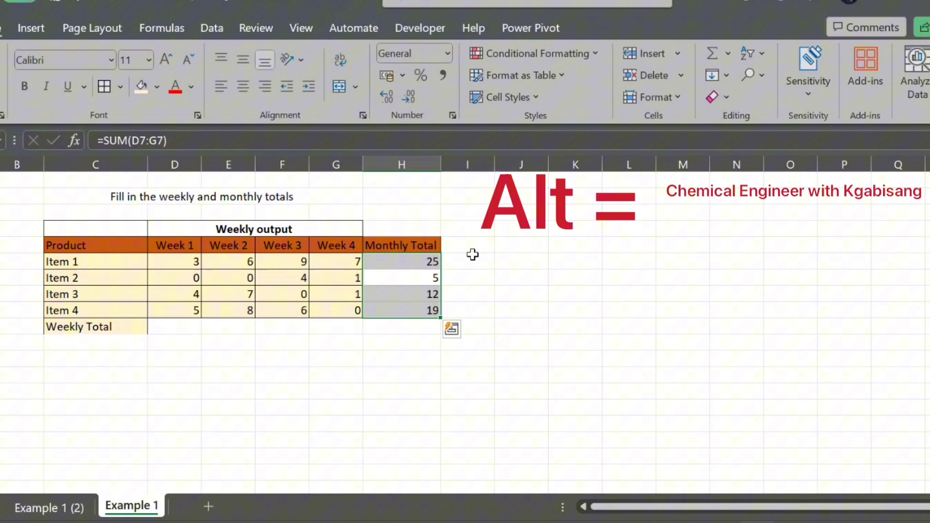
pyautogui.click(492, 275)
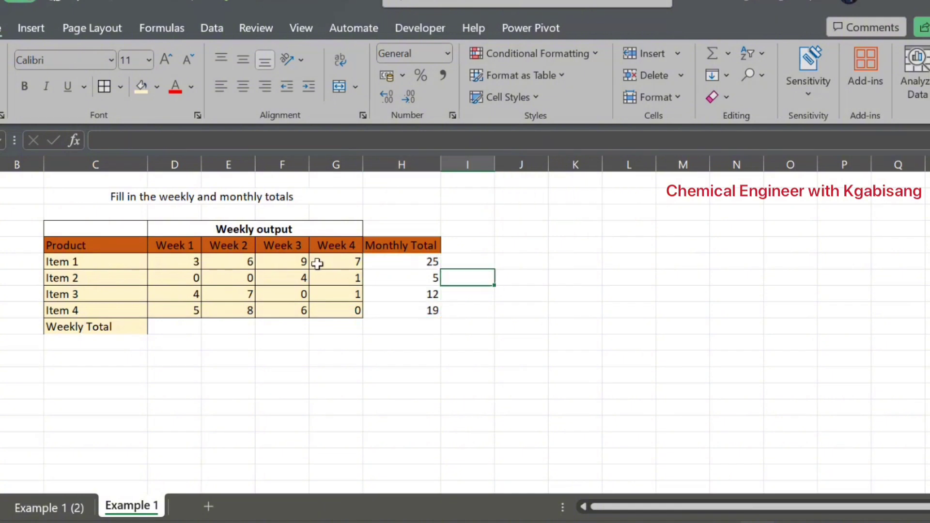
# Inspect the SUM formulas behind the Item 1 and Item 2 totals
pyautogui.doubleClick(410, 261)
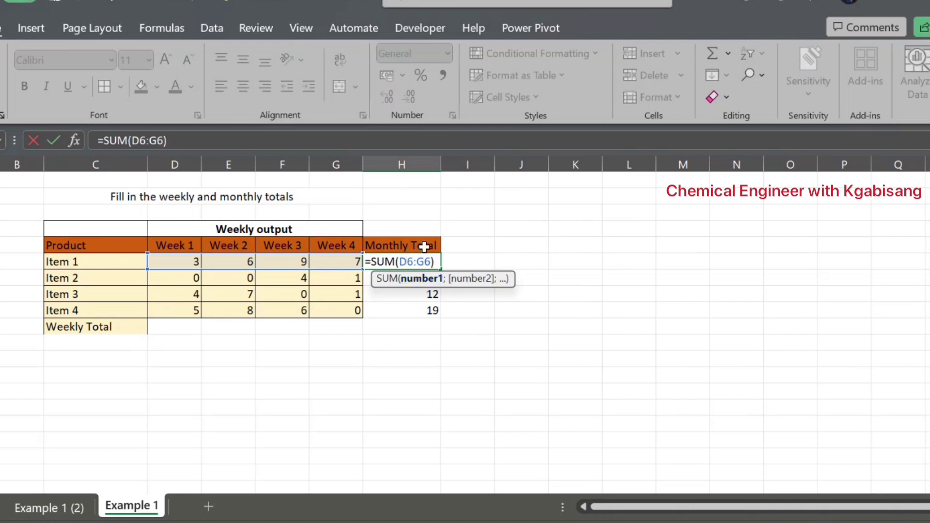
pyautogui.press('Return')
pyautogui.doubleClick(411, 275)
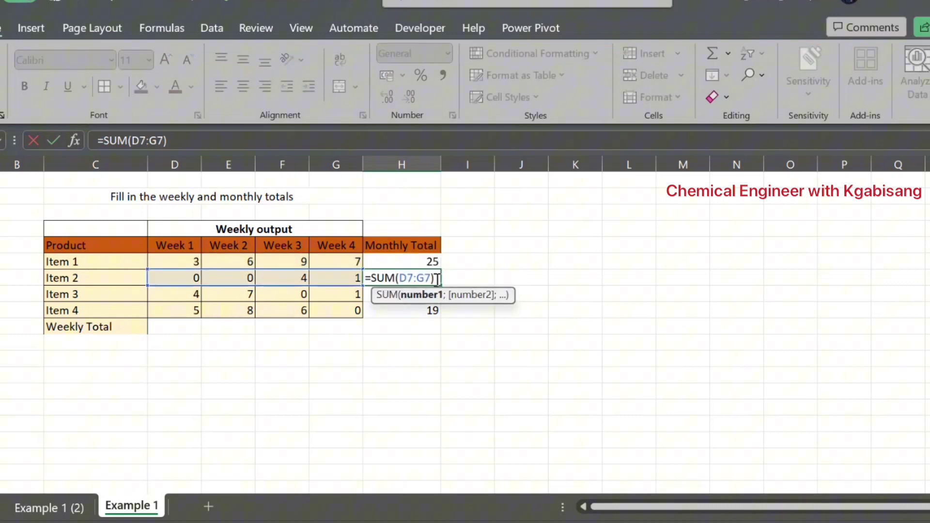
pyautogui.press('Return')
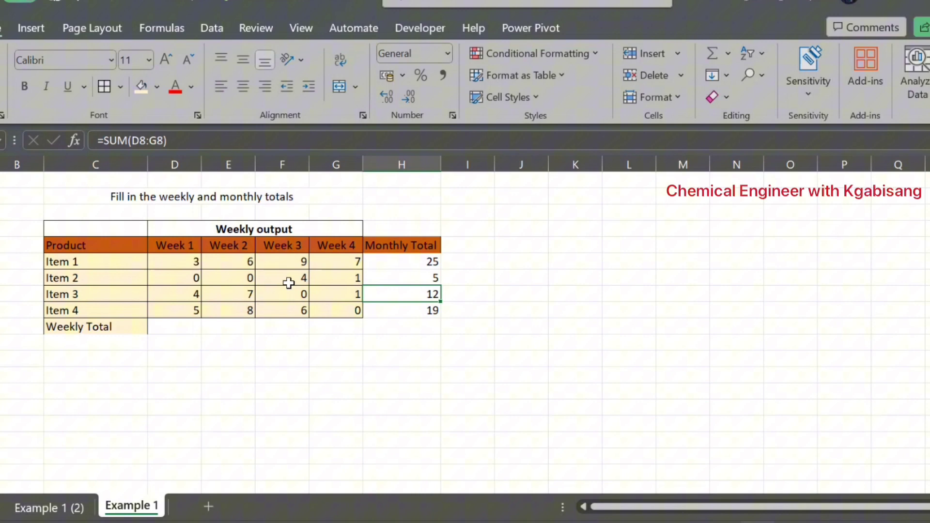
pyautogui.doubleClick(187, 330)
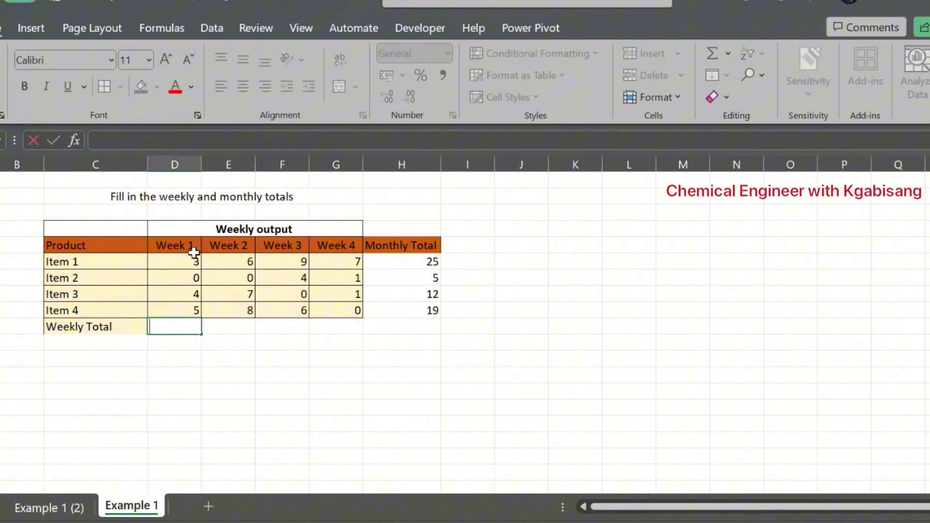
# AutoSum D10:G10 for weekly totals 12, 21, 19 and 9, then select H6:H10
pyautogui.click(298, 428)
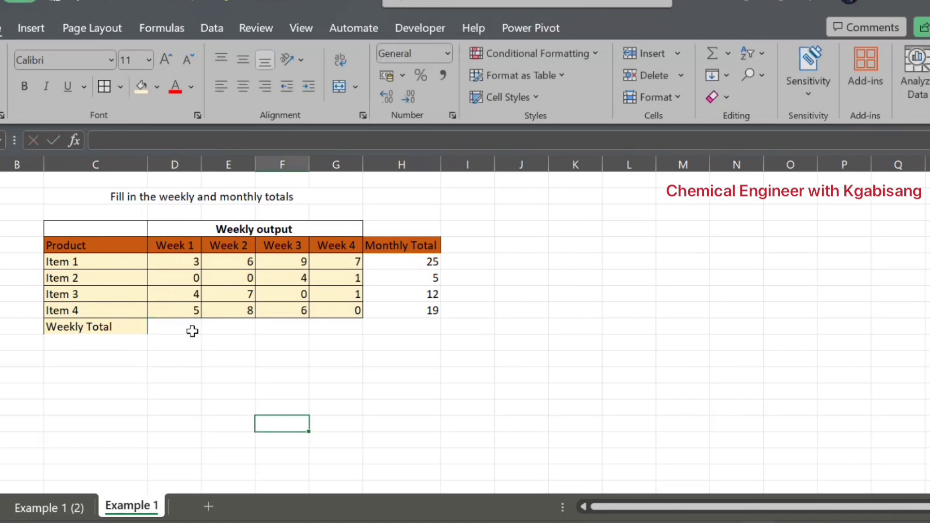
pyautogui.moveTo(188, 332); pyautogui.dragTo(353, 327)
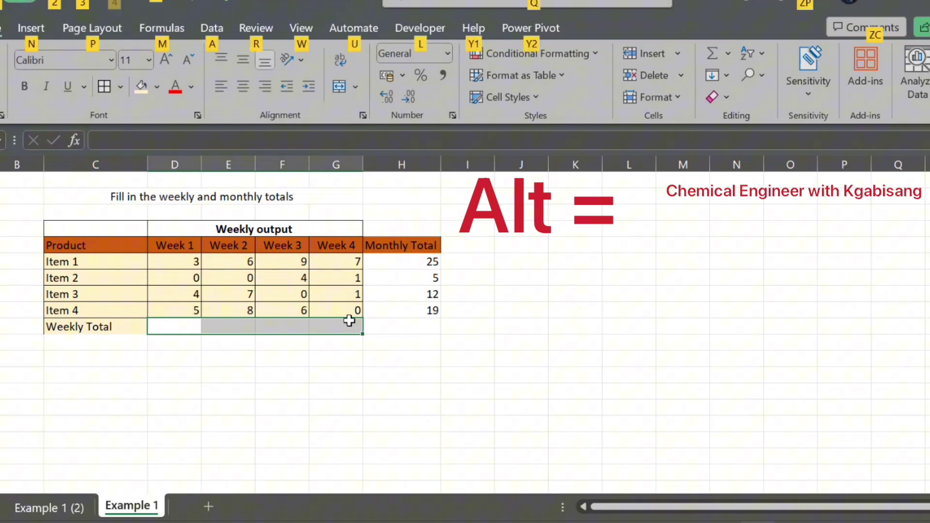
pyautogui.hotkey('alt', '=')
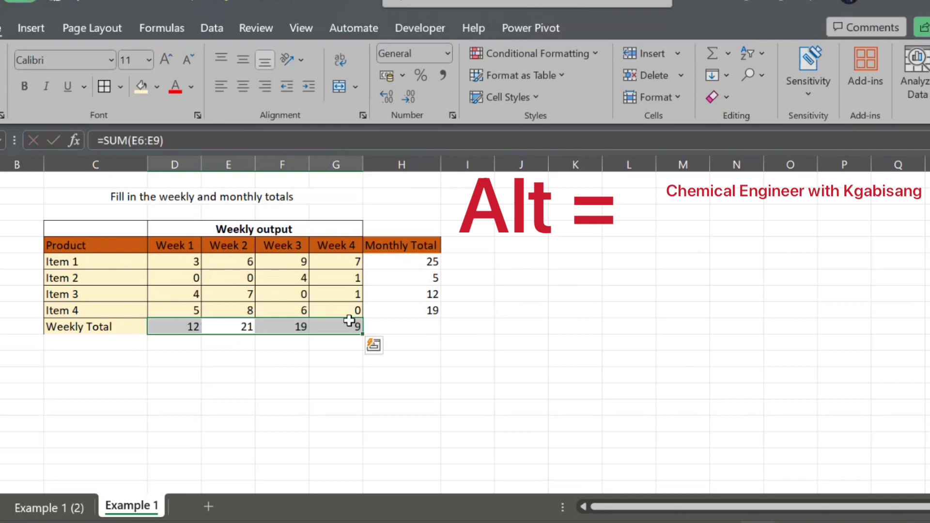
pyautogui.click(342, 361)
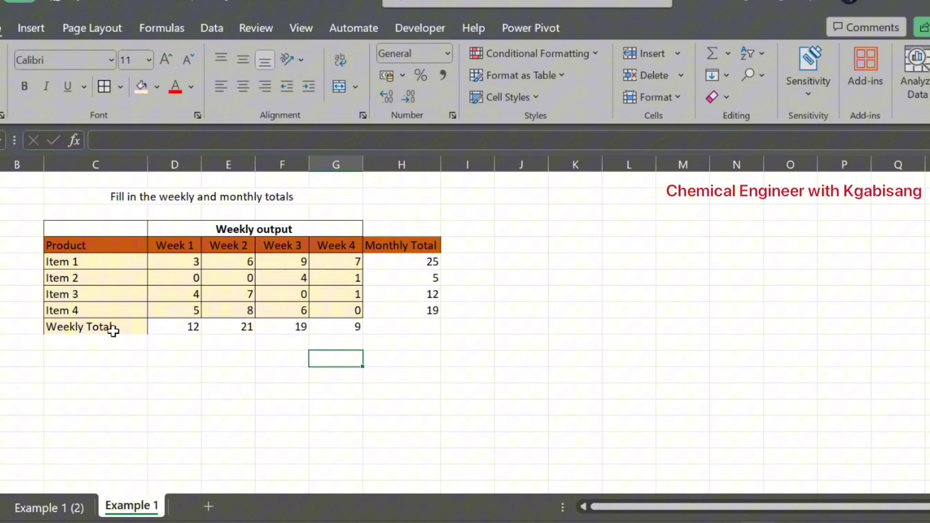
pyautogui.moveTo(97, 326); pyautogui.dragTo(317, 333)
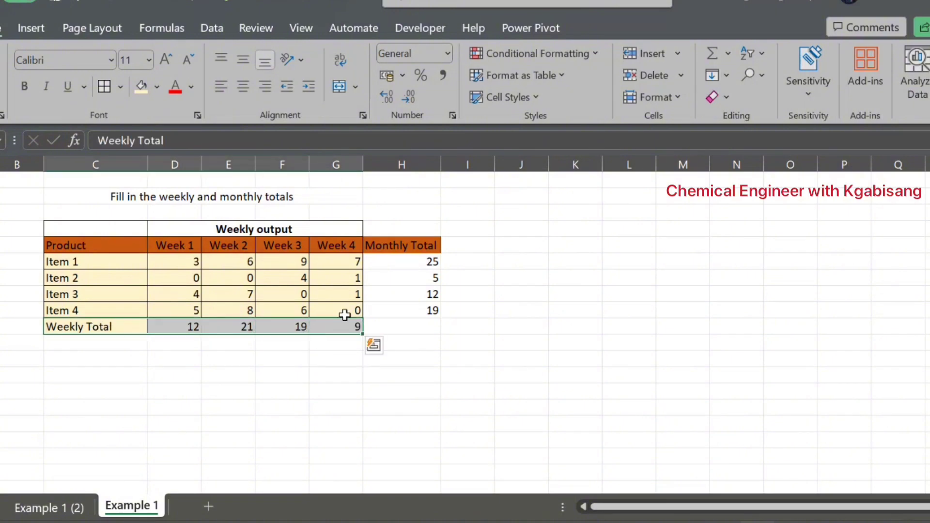
pyautogui.moveTo(393, 264); pyautogui.dragTo(396, 322)
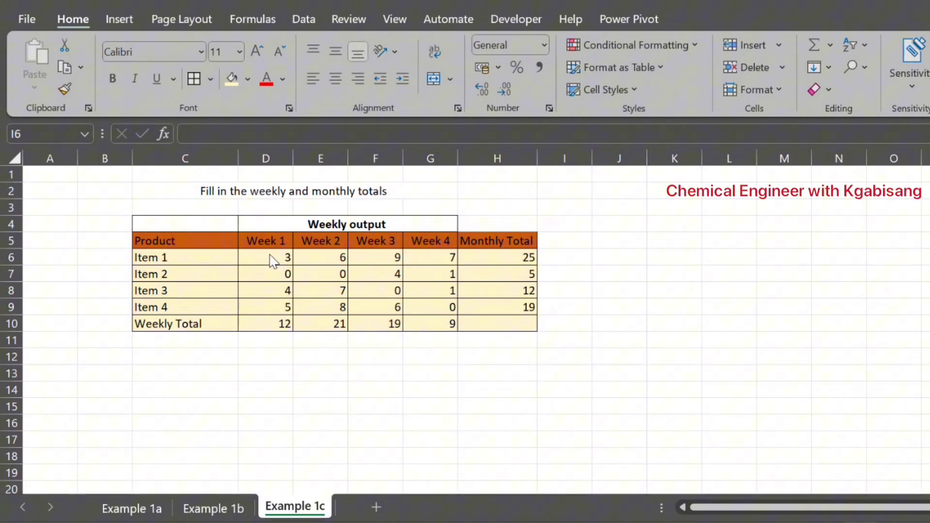
# On the Example 1c sheet, review the zero-filled weekly values and select cell I6
pyautogui.moveTo(274, 257); pyautogui.dragTo(444, 260)
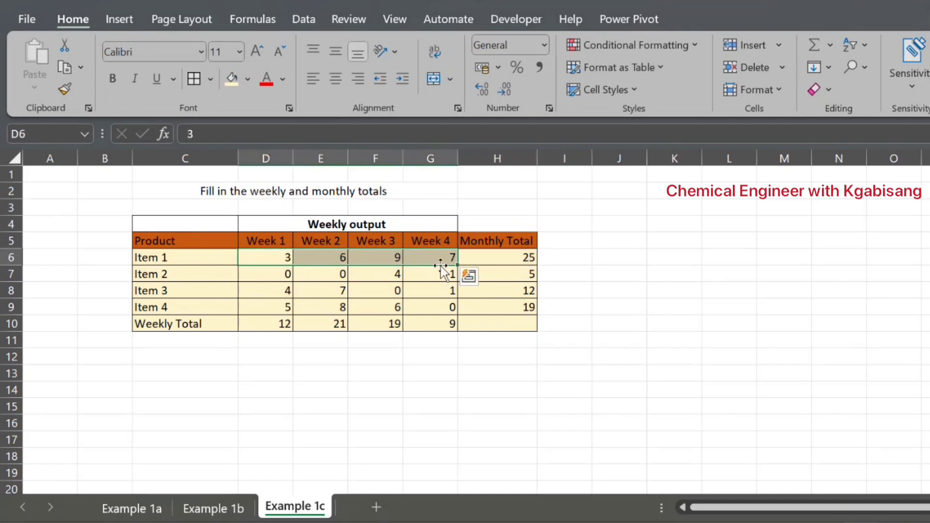
pyautogui.click(283, 273)
pyautogui.click(279, 297)
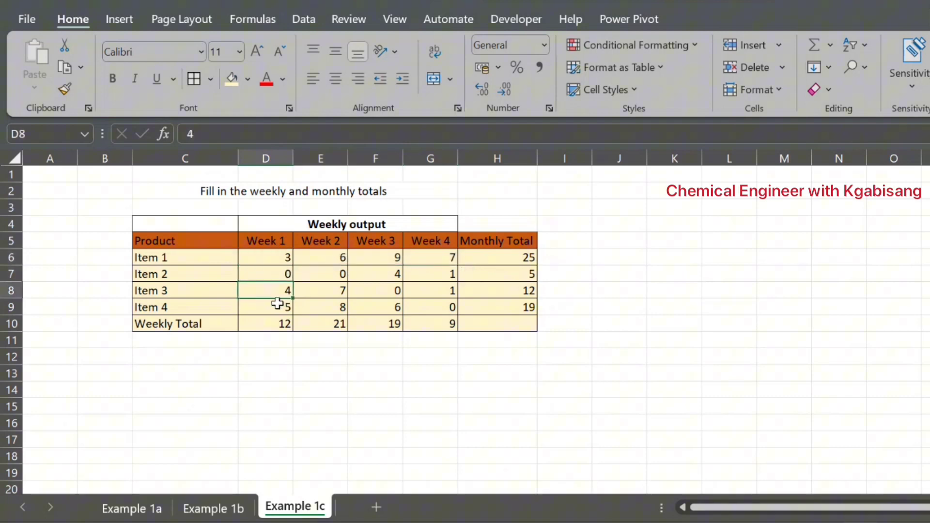
pyautogui.click(277, 303)
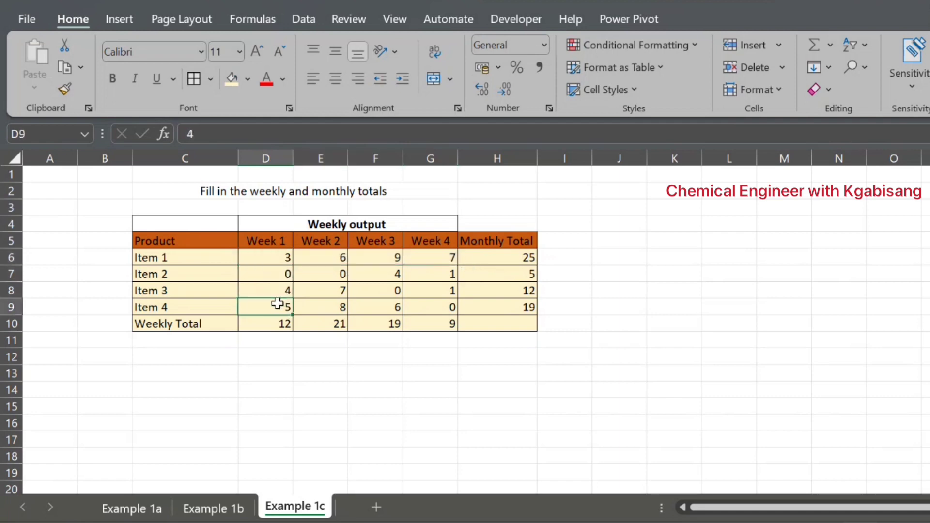
pyautogui.click(548, 255)
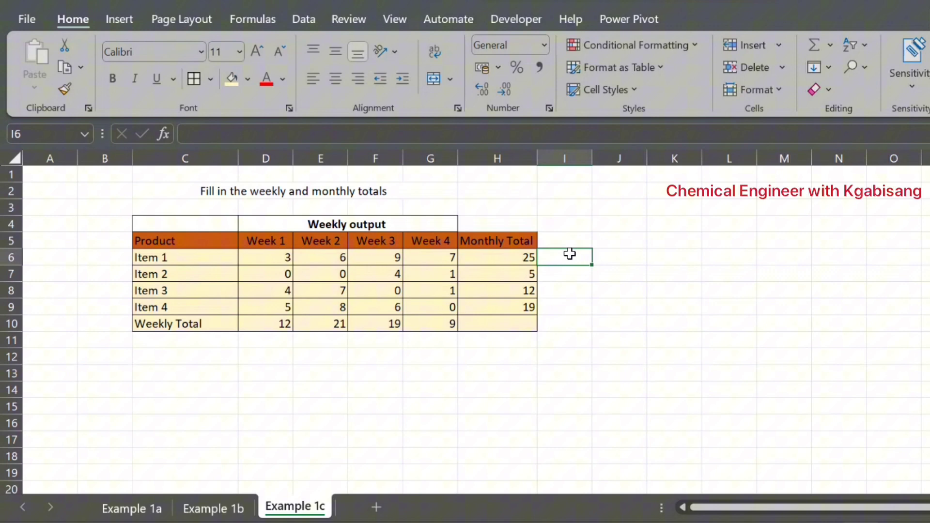
pyautogui.click(130, 20)
# Insert a line sparkline of D6:G6 into I6 and fill it down to I10
pyautogui.click(610, 83)
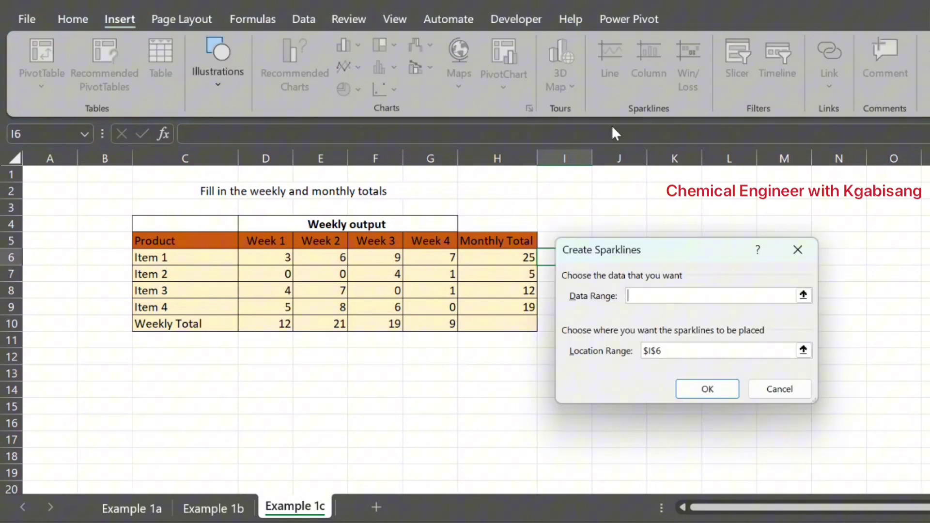
pyautogui.click(804, 295)
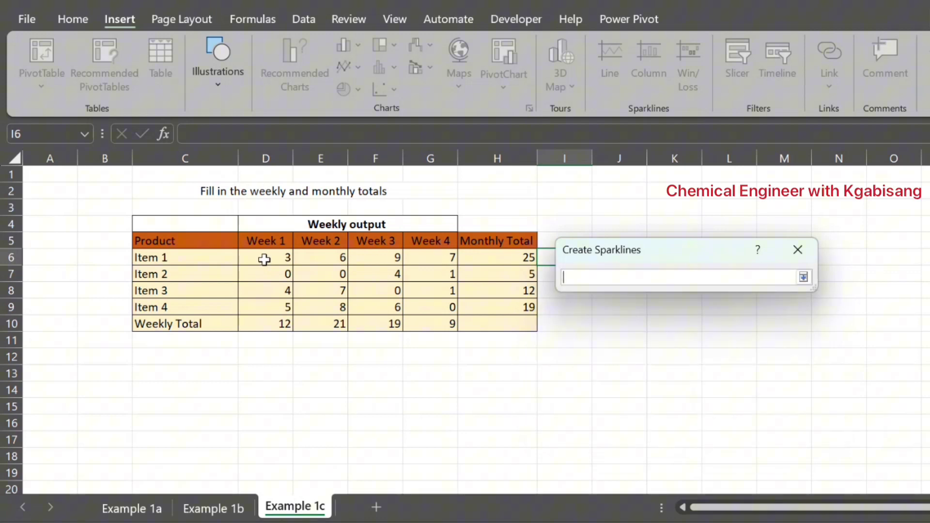
pyautogui.moveTo(261, 257); pyautogui.dragTo(406, 260)
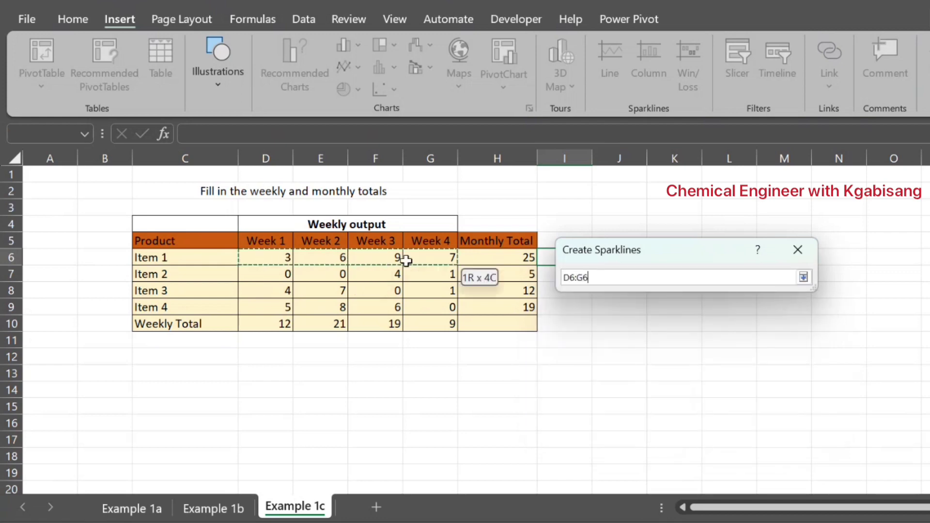
pyautogui.click(804, 279)
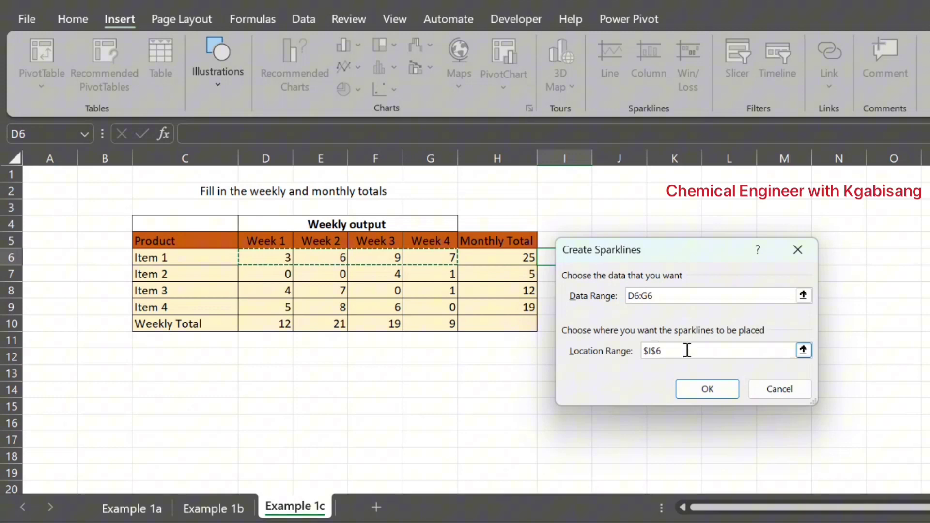
pyautogui.click(720, 388)
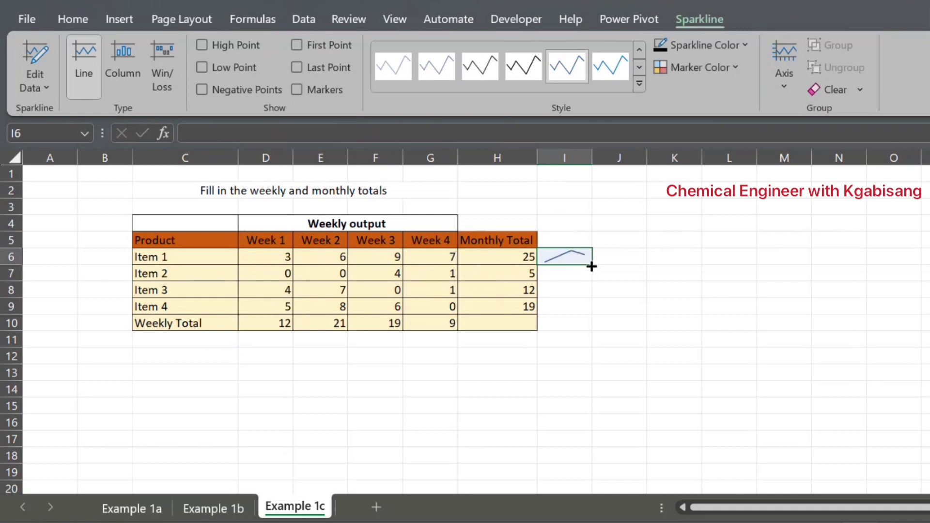
pyautogui.moveTo(591, 266); pyautogui.dragTo(580, 308)
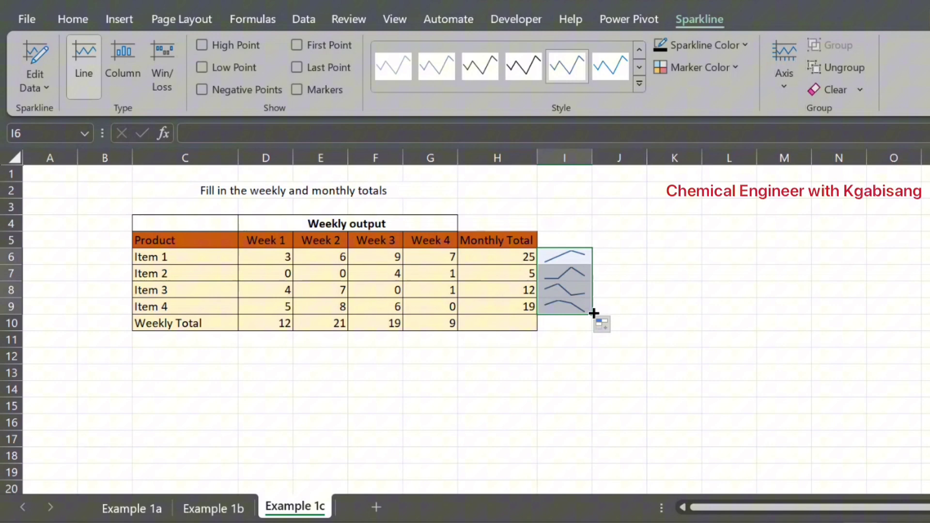
pyautogui.moveTo(594, 313); pyautogui.dragTo(591, 326)
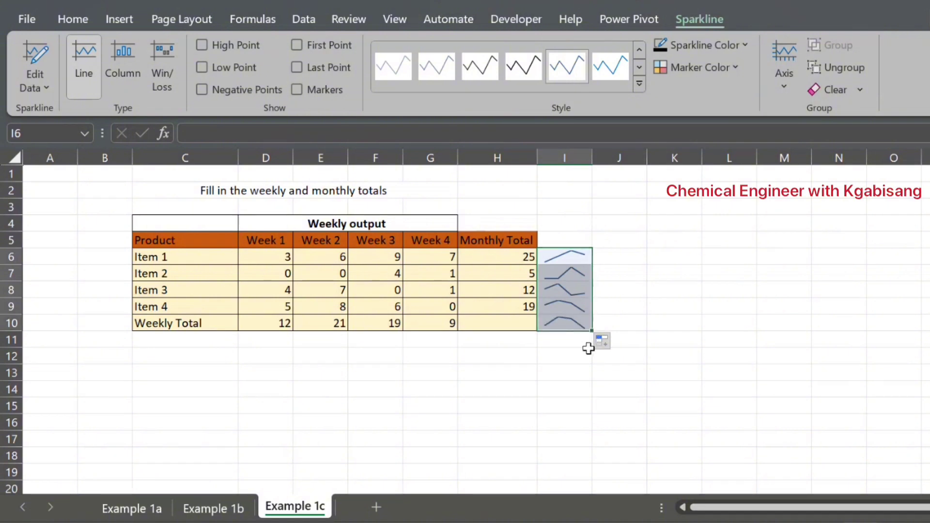
# Turn on high-point markers for the sparkline group and set their marker colour
pyautogui.click(611, 309)
pyautogui.click(563, 258)
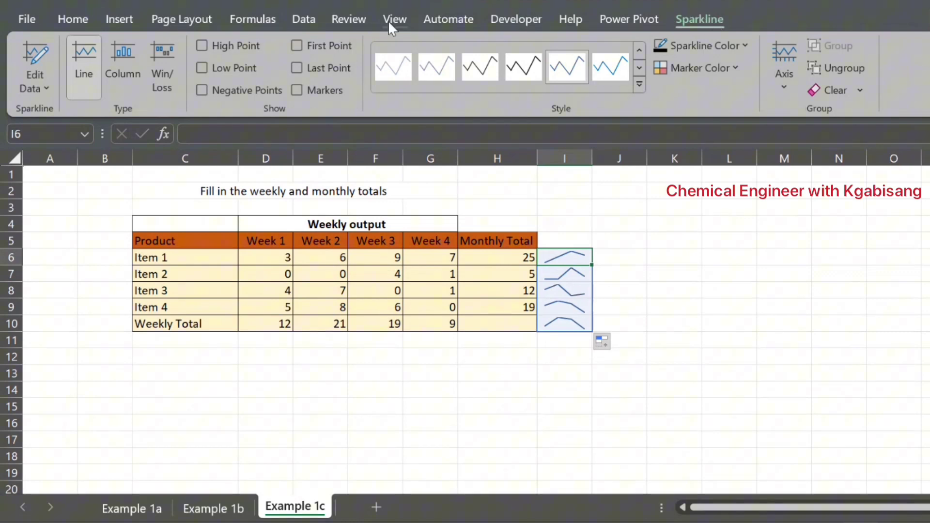
pyautogui.click(206, 44)
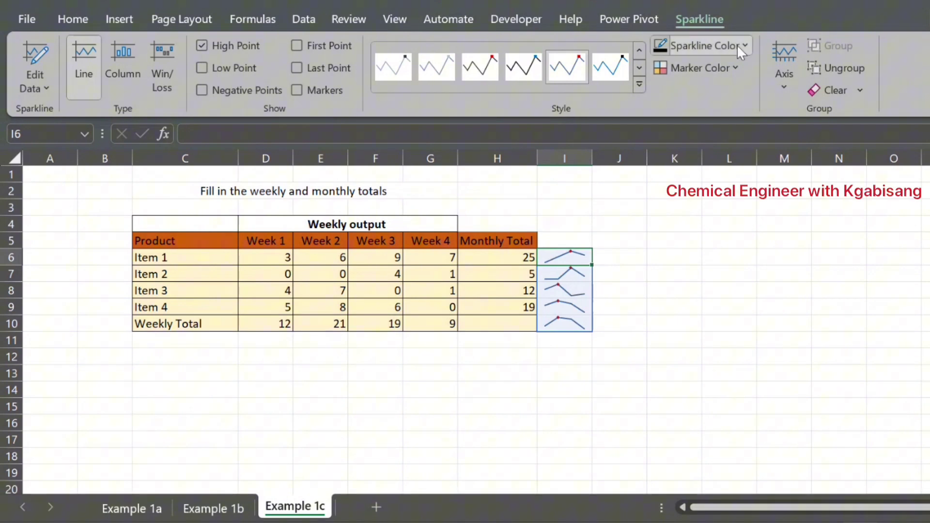
pyautogui.click(732, 69)
pyautogui.moveTo(708, 140)
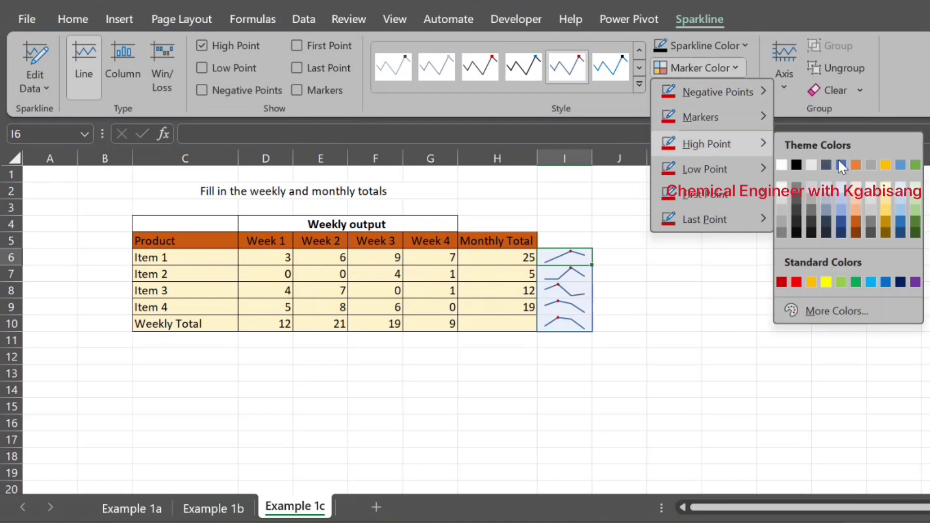
pyautogui.click(915, 166)
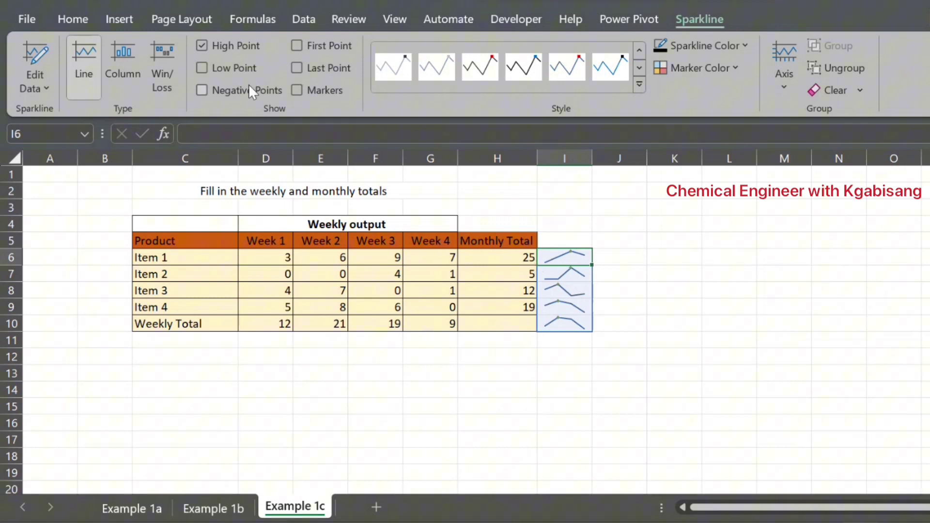
# Colour the sparklines' first-point markers red
pyautogui.click(725, 70)
pyautogui.moveTo(708, 195)
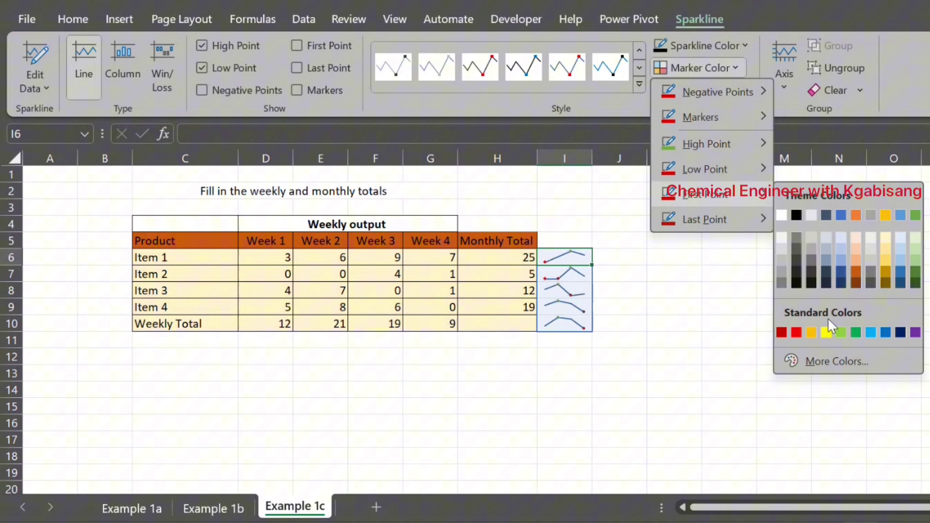
pyautogui.click(797, 332)
pyautogui.click(627, 272)
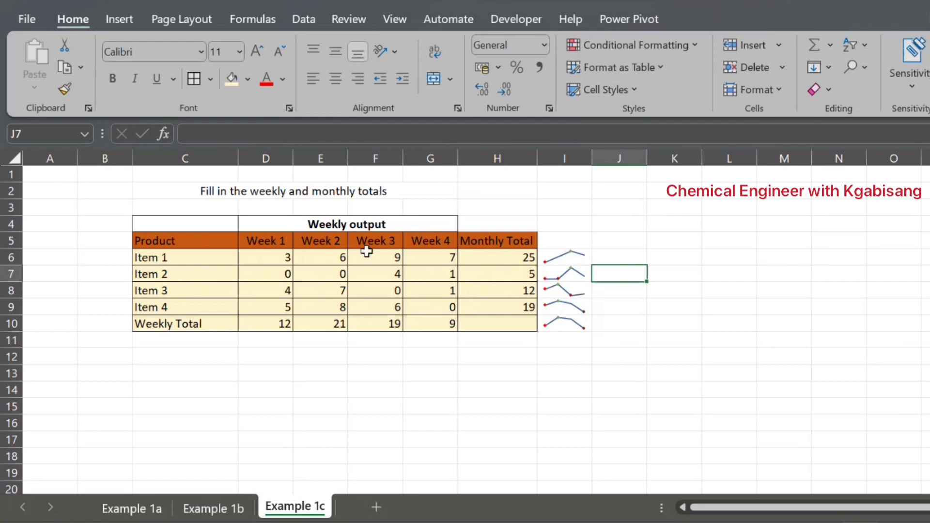
# Select the sparklines in I7 and I6 to review the sparkline group
pyautogui.click(553, 269)
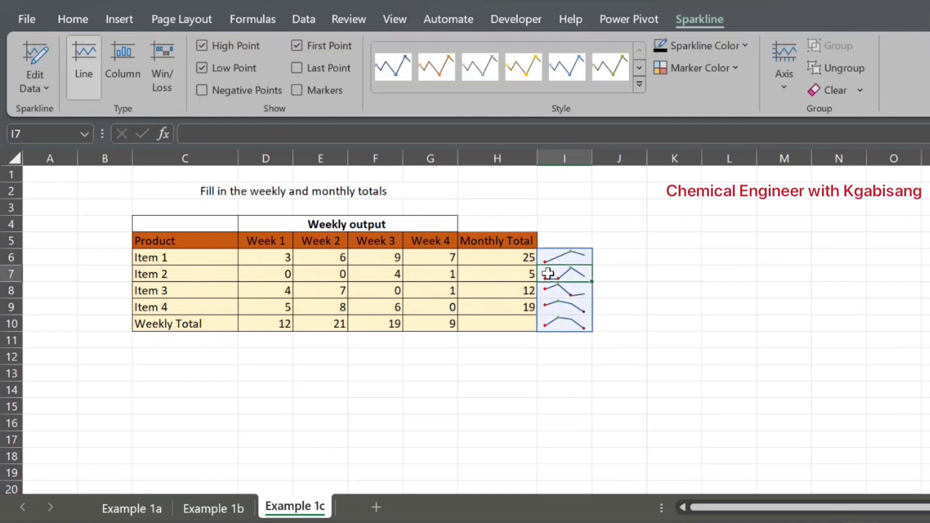
pyautogui.click(556, 260)
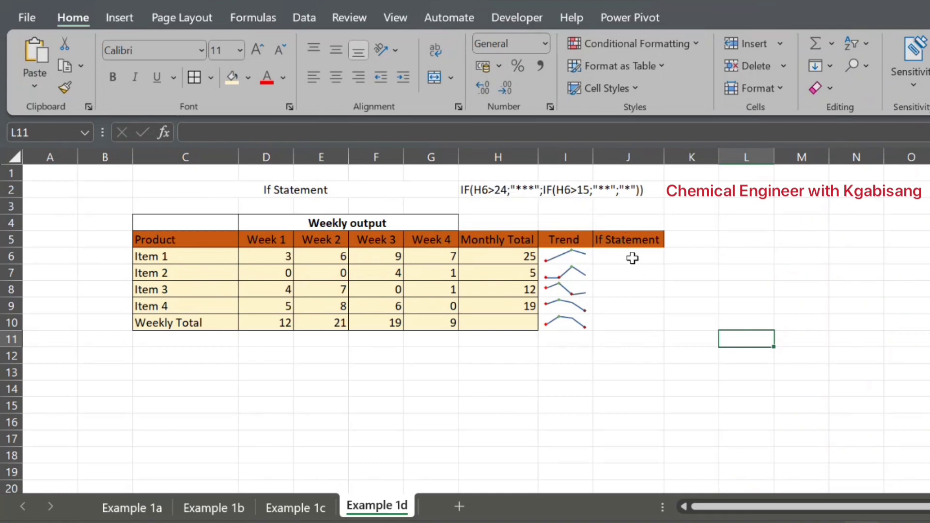
# Look over the empty If Statement cells J7:J10, then start a formula with = in J6
pyautogui.click(633, 272)
pyautogui.click(641, 289)
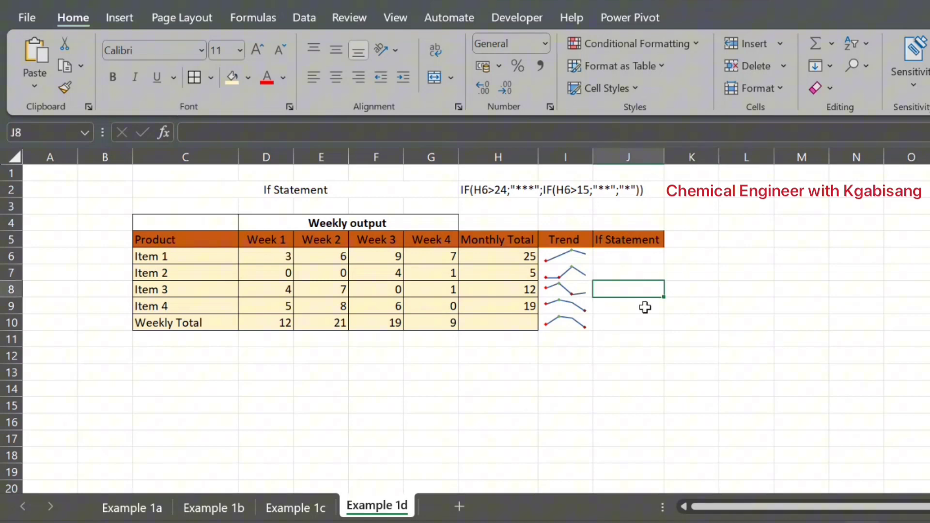
pyautogui.click(645, 308)
pyautogui.click(645, 322)
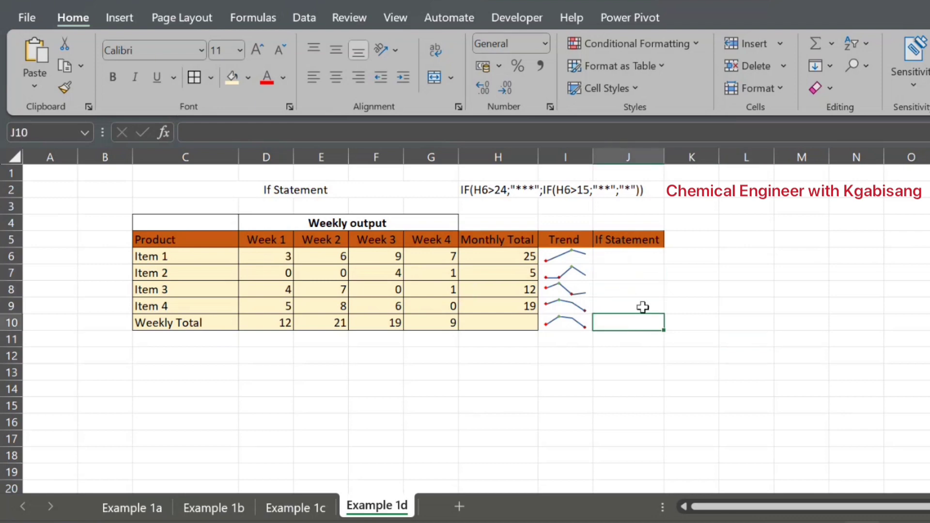
pyautogui.click(608, 257)
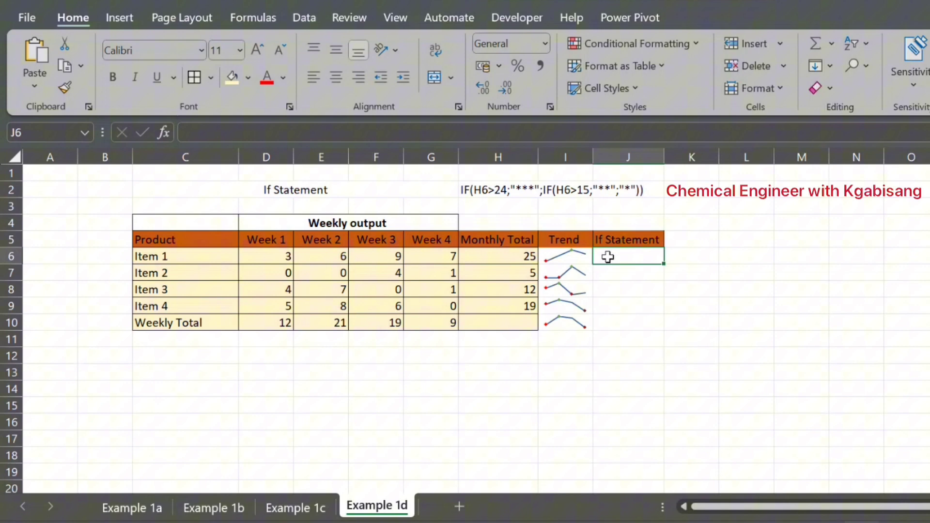
pyautogui.write('=')
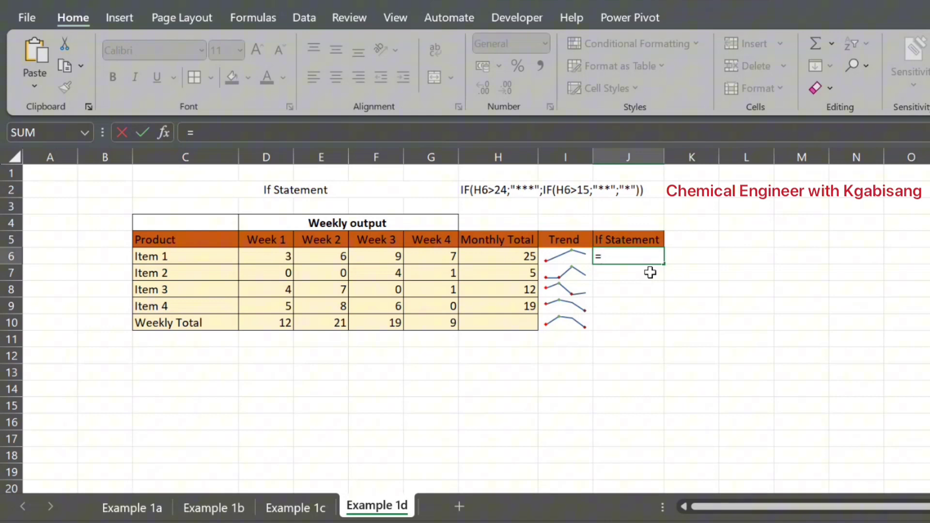
# Enter =IF(H6>24;"***";IF(H6>15;"**";"*") in J6 for Item 1's star rating
pyautogui.write('IF')
pyautogui.doubleClick(630, 273)
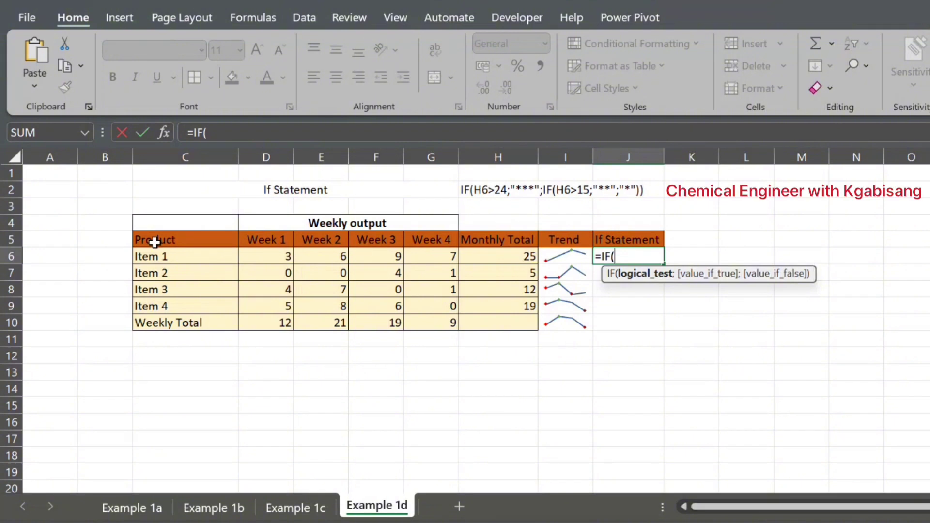
pyautogui.click(487, 256)
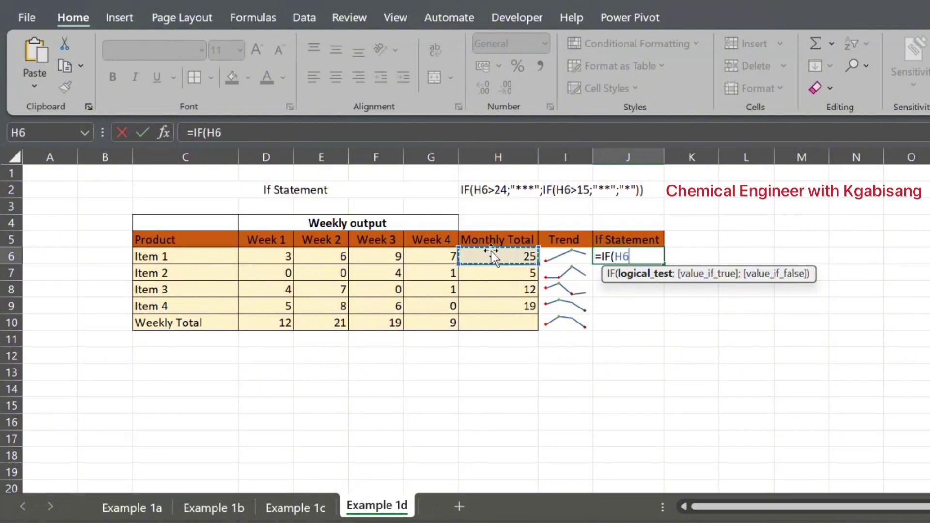
pyautogui.write('>24;')
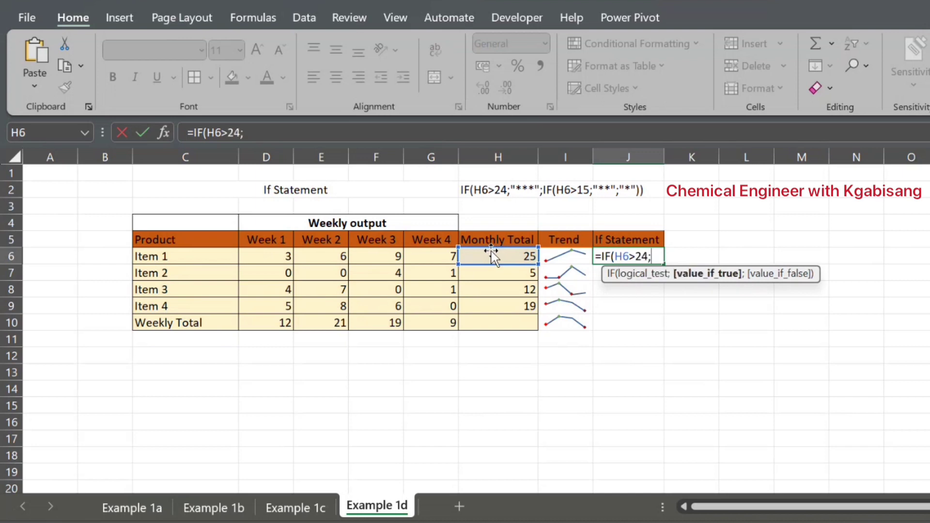
pyautogui.write('"***";')
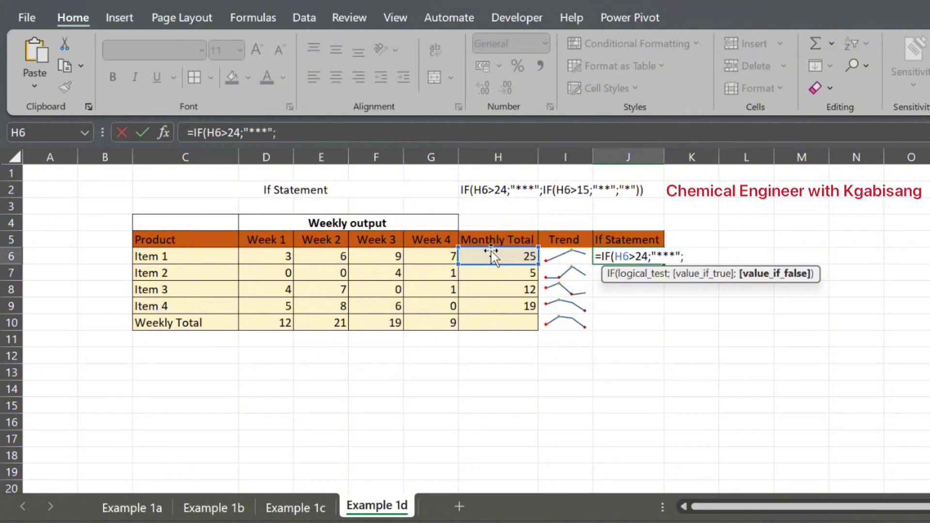
pyautogui.write('IF')
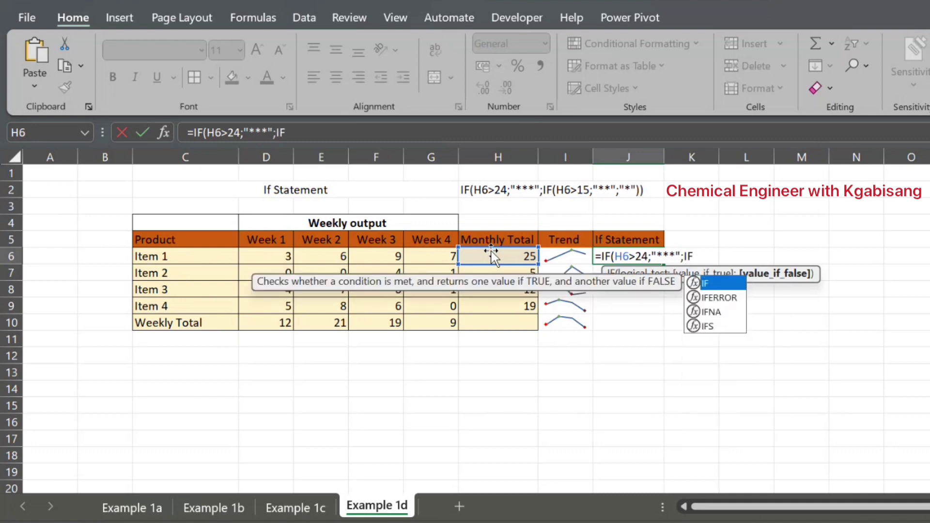
pyautogui.write('(')
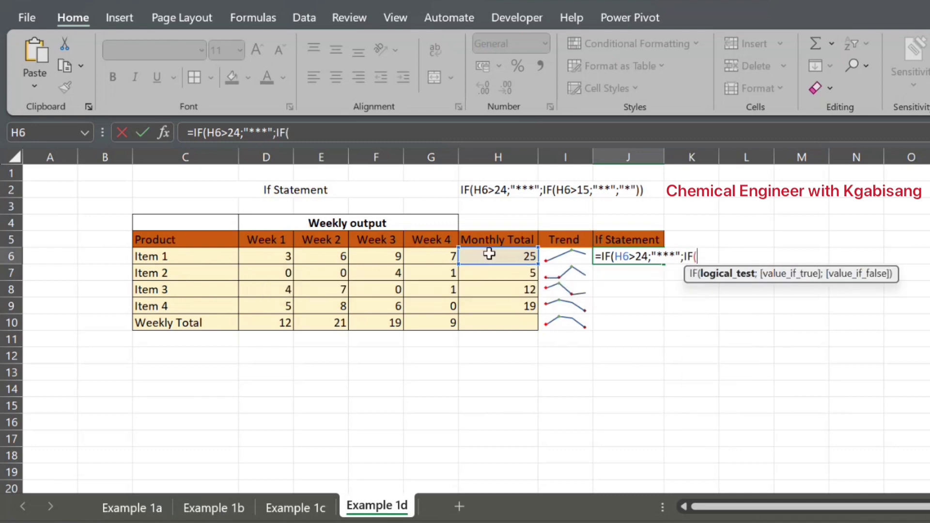
pyautogui.click(501, 257)
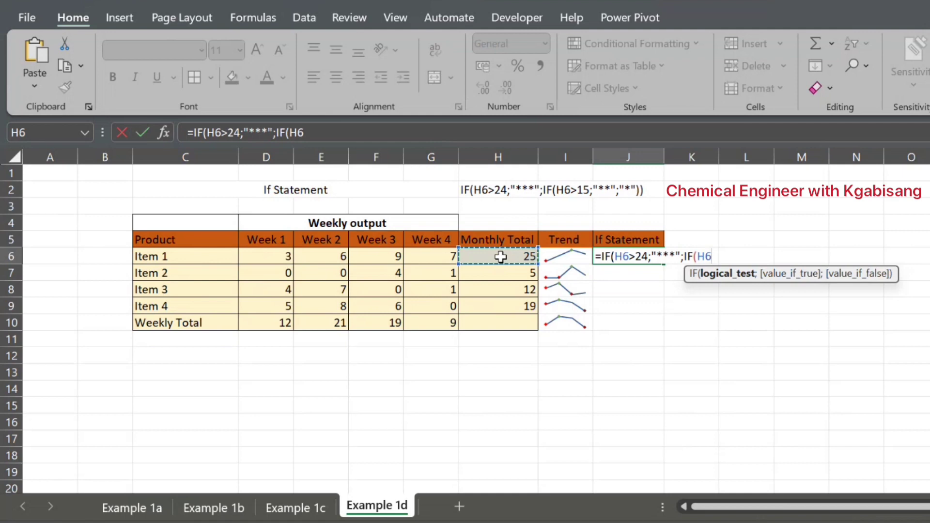
pyautogui.write('>')
pyautogui.write('1')
pyautogui.write(';"**')
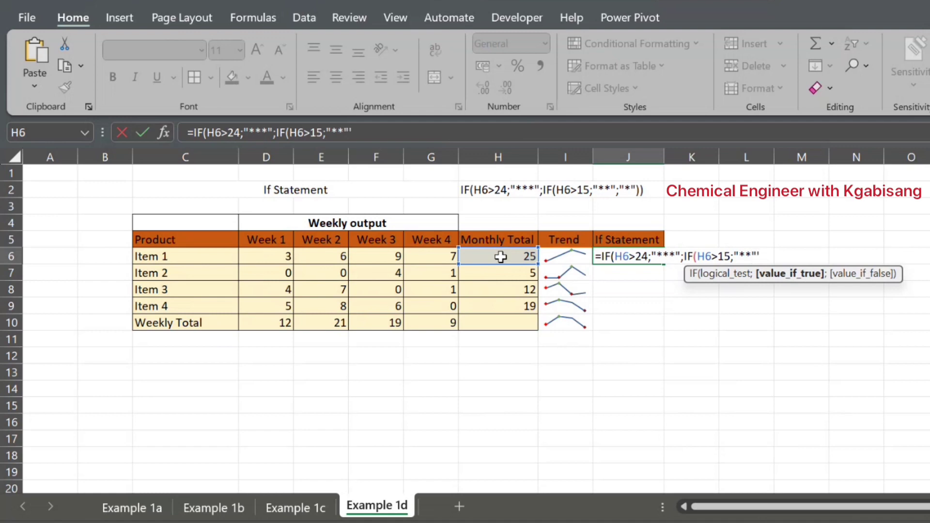
pyautogui.write(';"*')
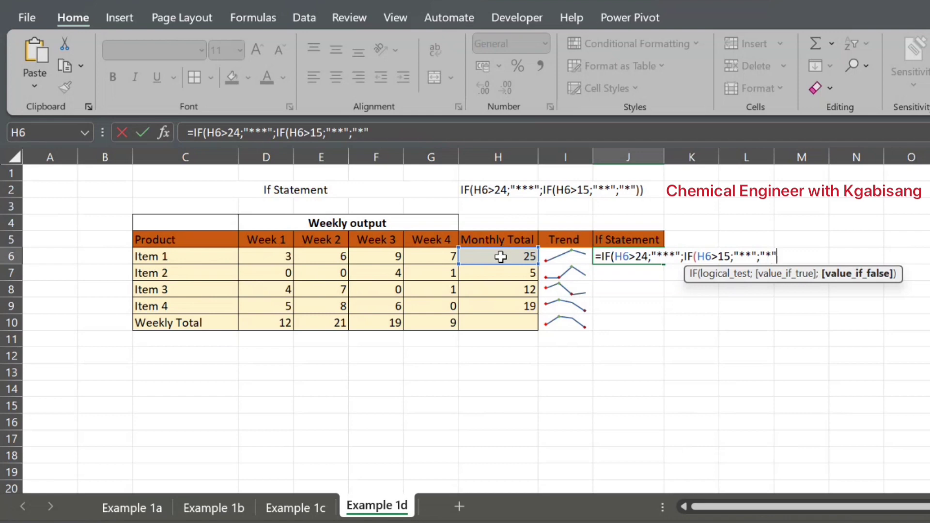
pyautogui.write('")')
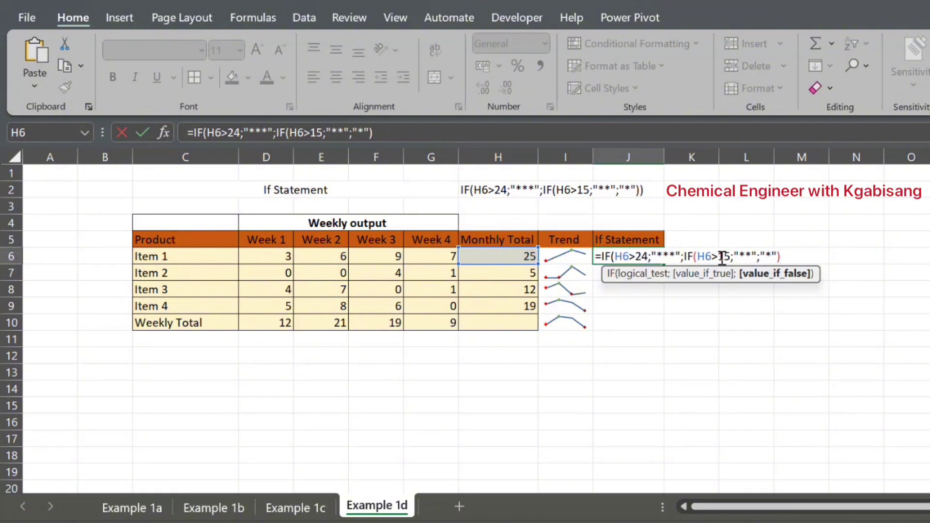
# Commit the nested IF formula with Excel's suggested correction and fill it down J6:J9
pyautogui.press('Return')
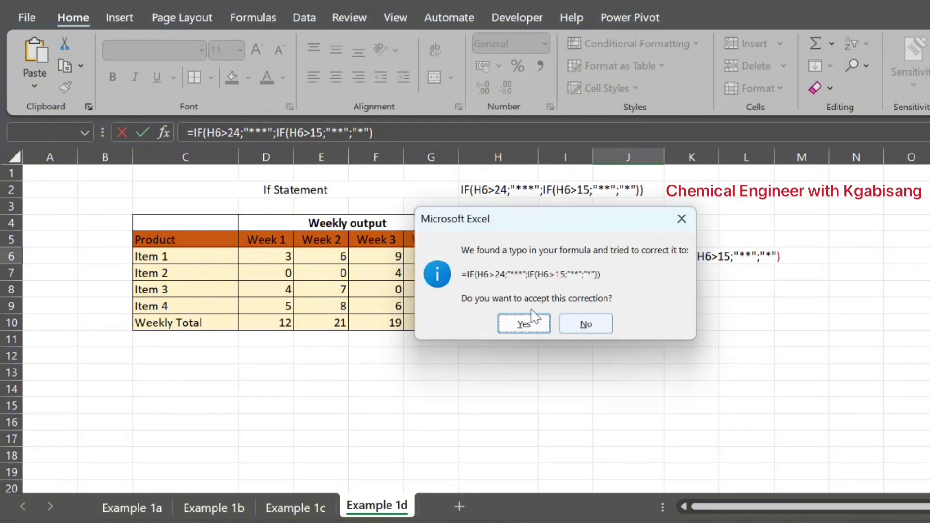
pyautogui.click(533, 327)
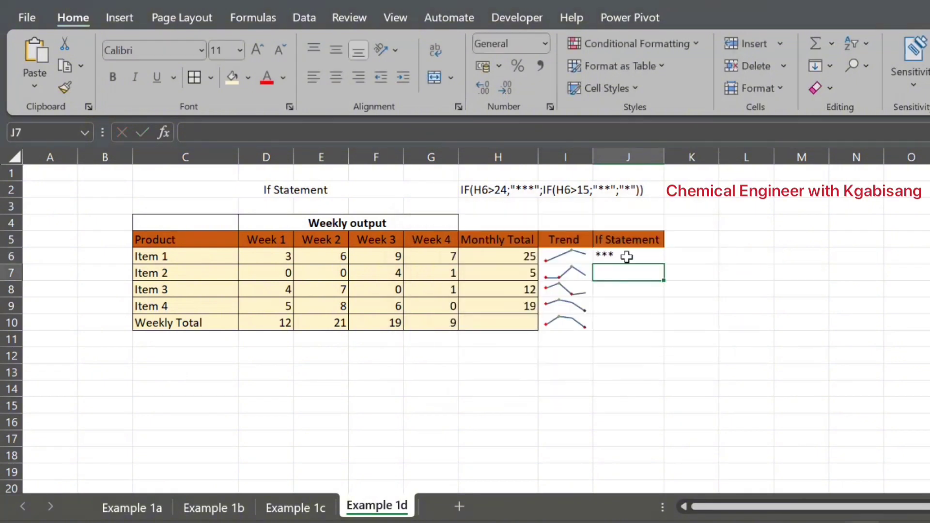
pyautogui.click(640, 262)
pyautogui.moveTo(663, 264); pyautogui.dragTo(659, 315)
pyautogui.click(698, 294)
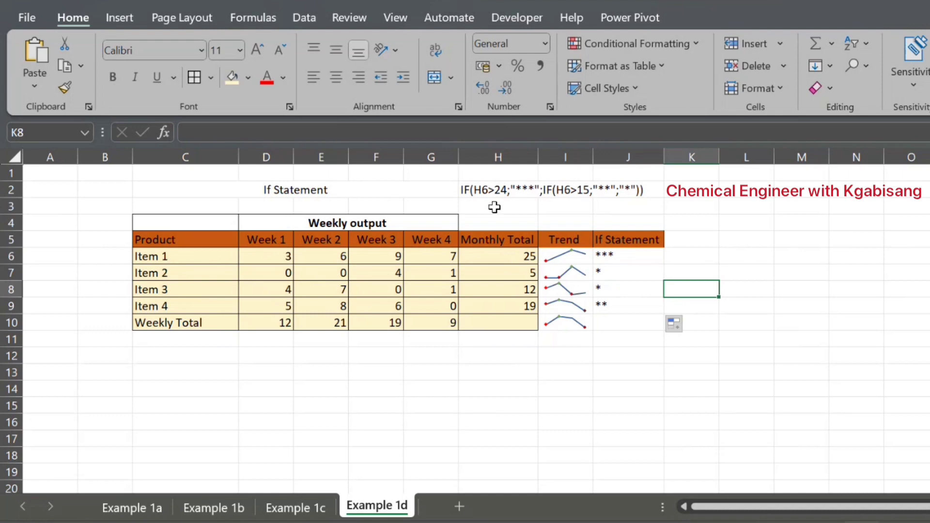
# Check the copied star-rating formulas in J6 through J9
pyautogui.click(627, 255)
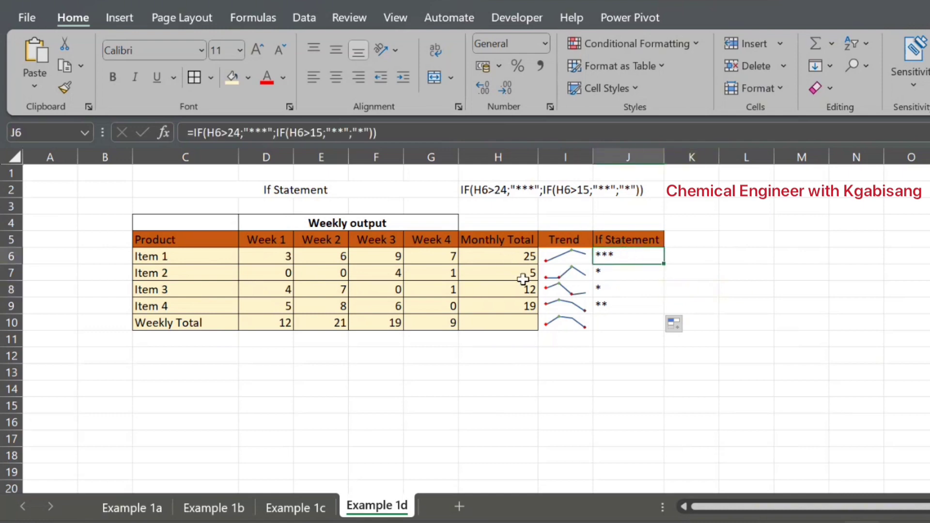
pyautogui.click(615, 275)
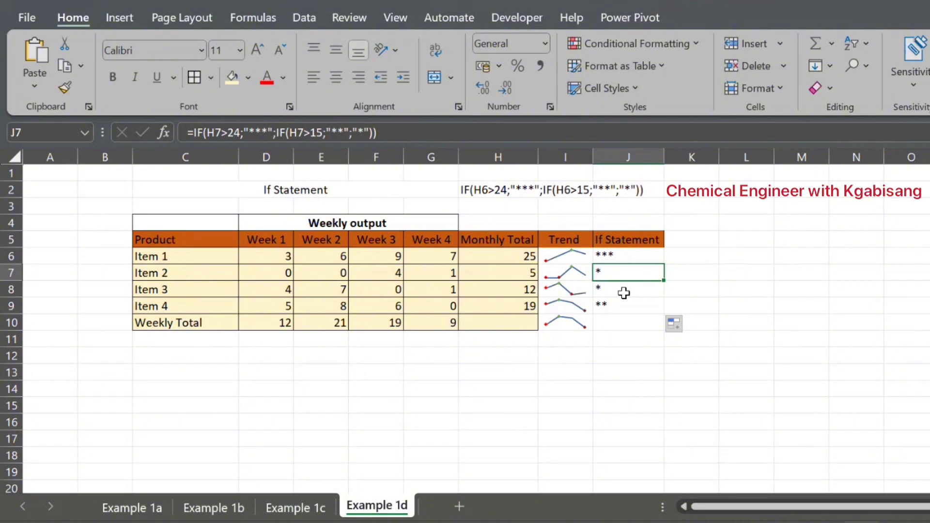
pyautogui.click(628, 293)
pyautogui.click(629, 306)
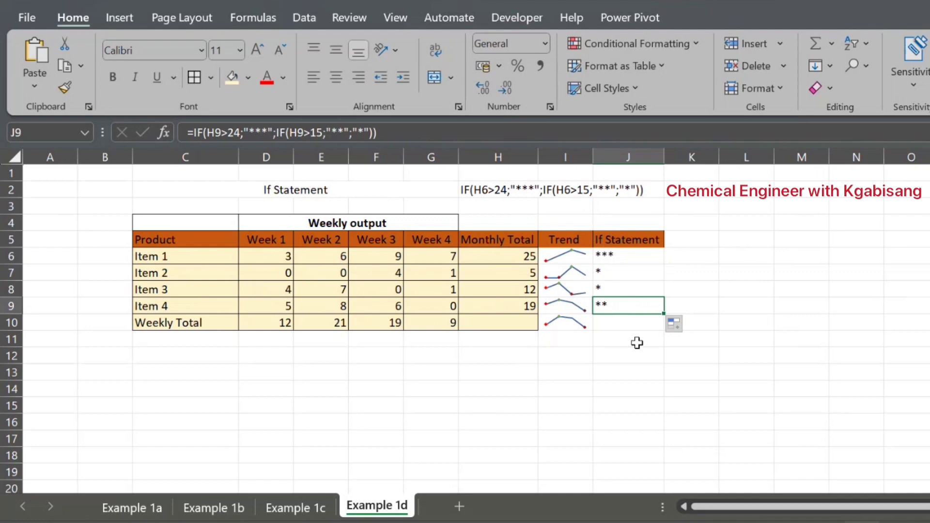
pyautogui.click(678, 356)
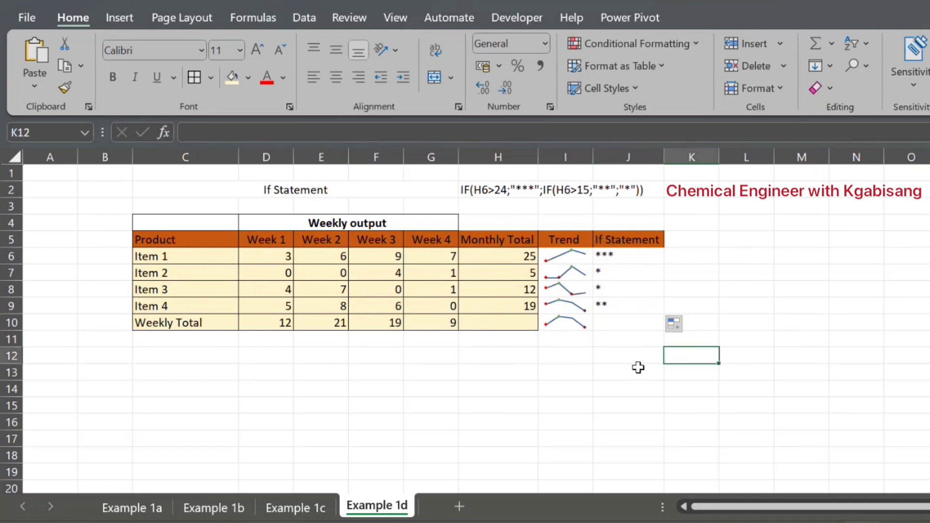
# Revisit Example 1a's Go To Special options without changes, then move to Example 1b
pyautogui.click(128, 504)
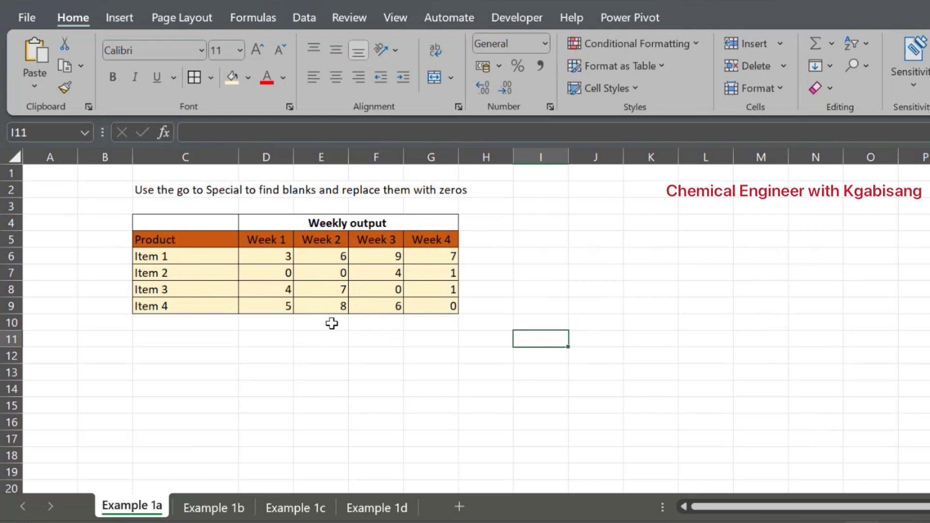
pyautogui.click(866, 66)
pyautogui.click(878, 165)
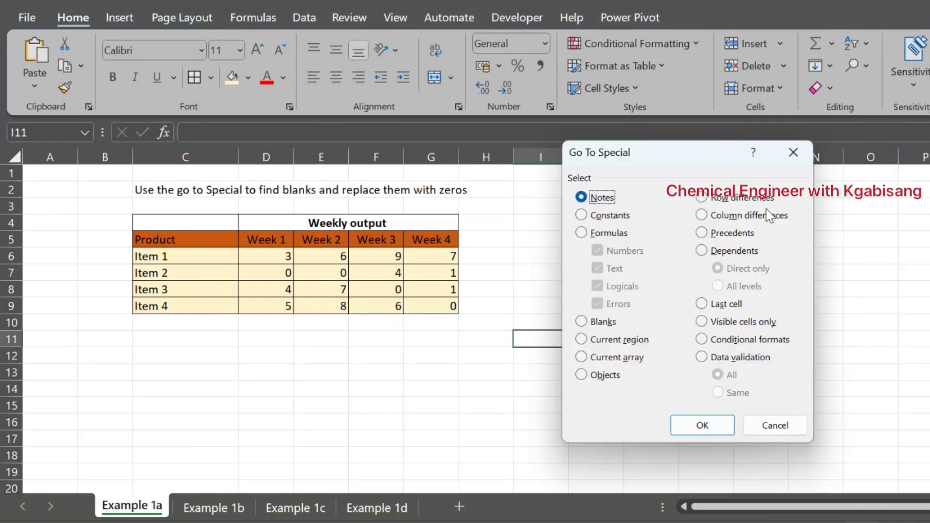
pyautogui.click(775, 419)
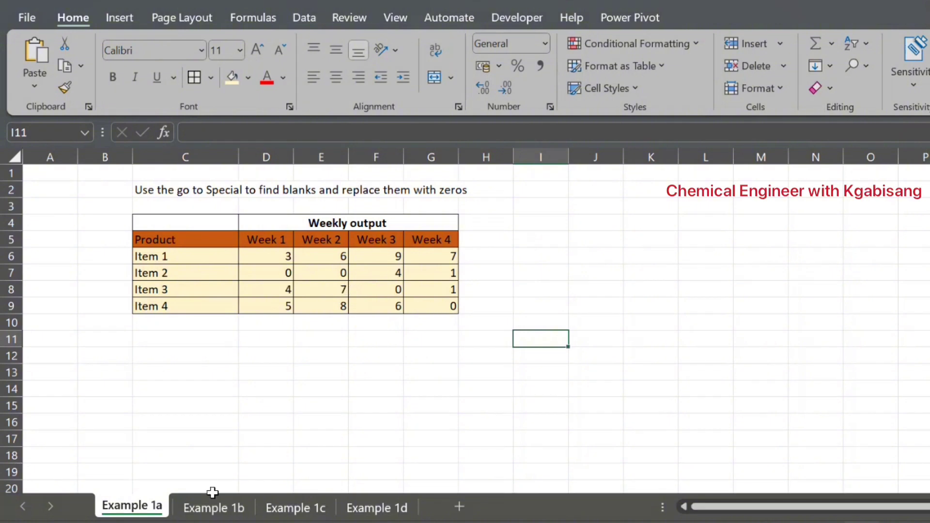
pyautogui.click(213, 508)
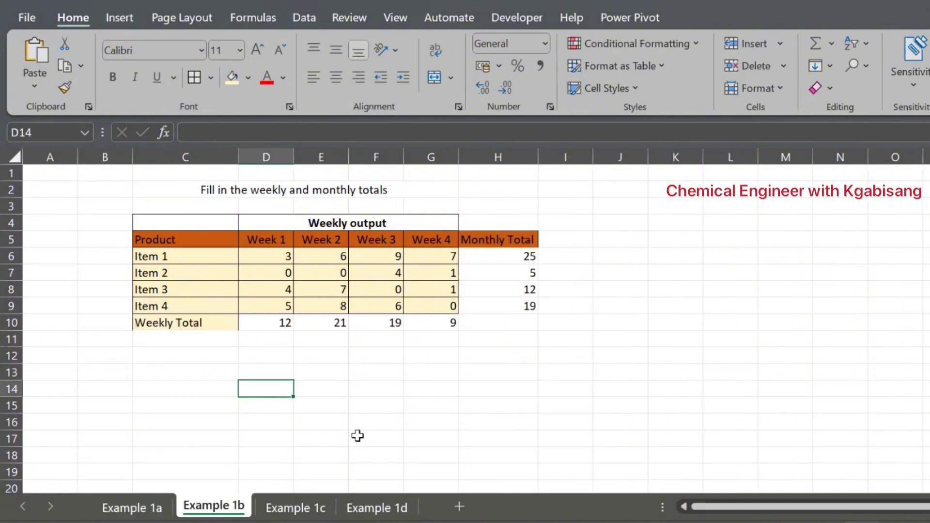
# Review the H6 and D10 SUM totals, then pass through Example 1c to Example 1d
pyautogui.click(500, 258)
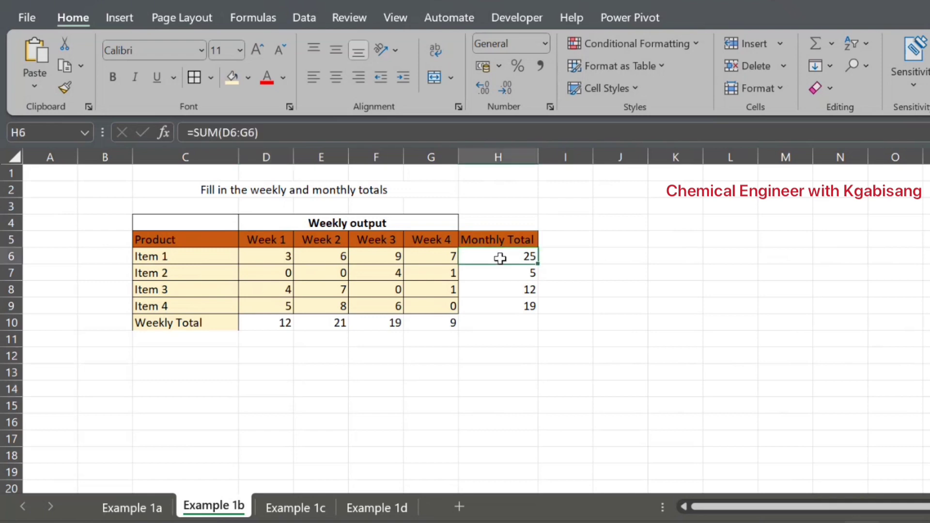
pyautogui.doubleClick(507, 259)
pyautogui.press('Return')
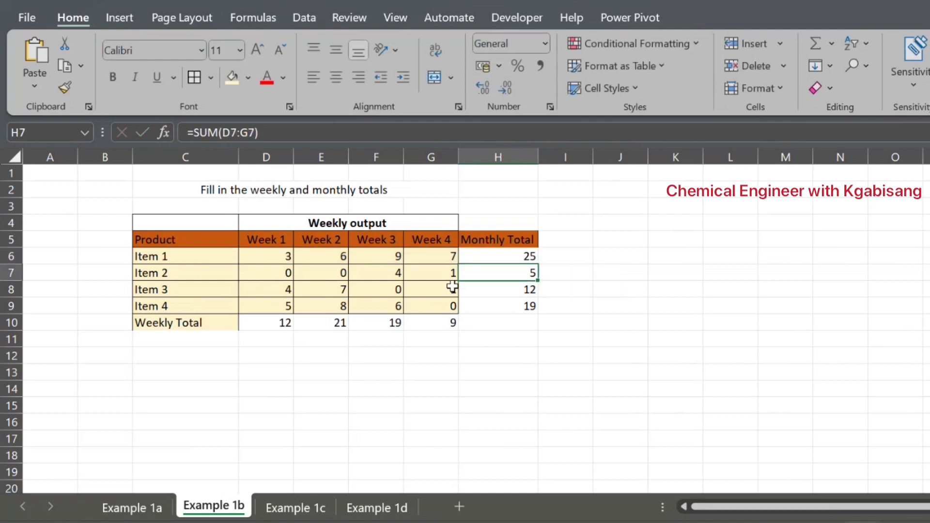
pyautogui.click(282, 324)
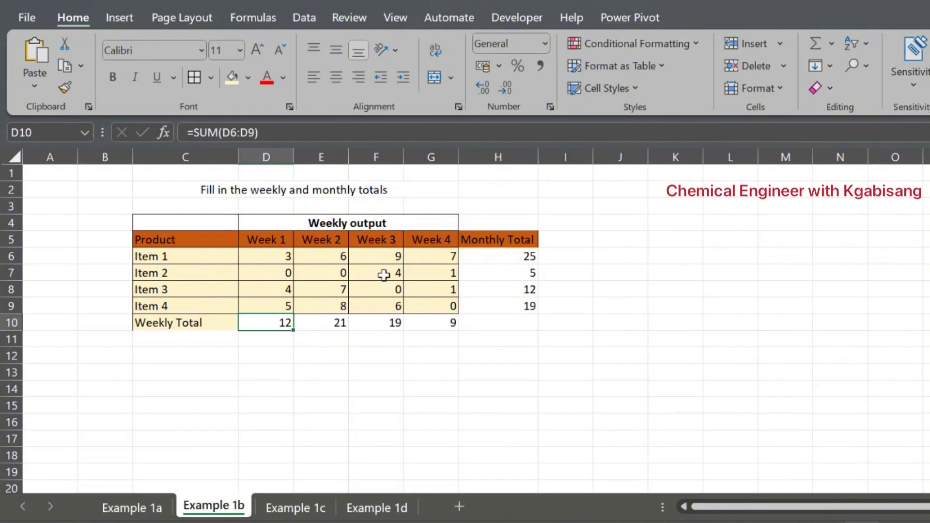
pyautogui.click(297, 507)
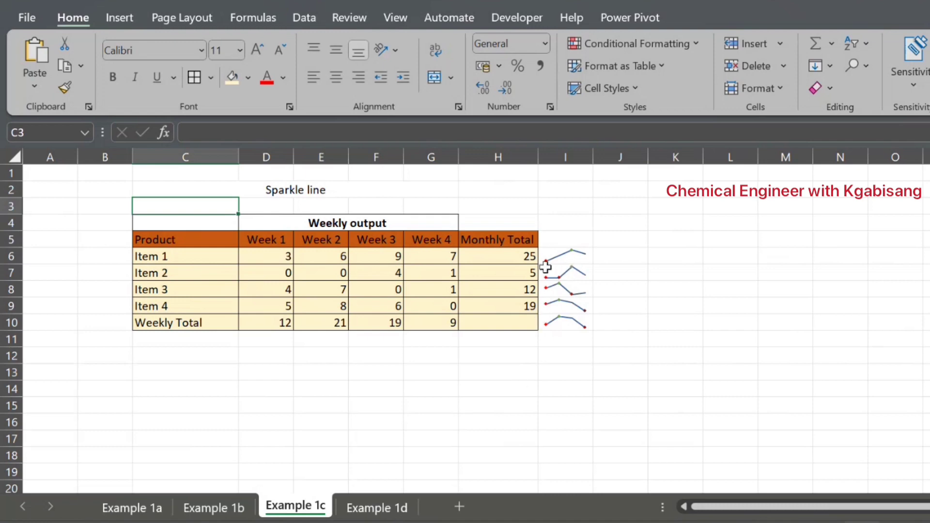
pyautogui.click(399, 507)
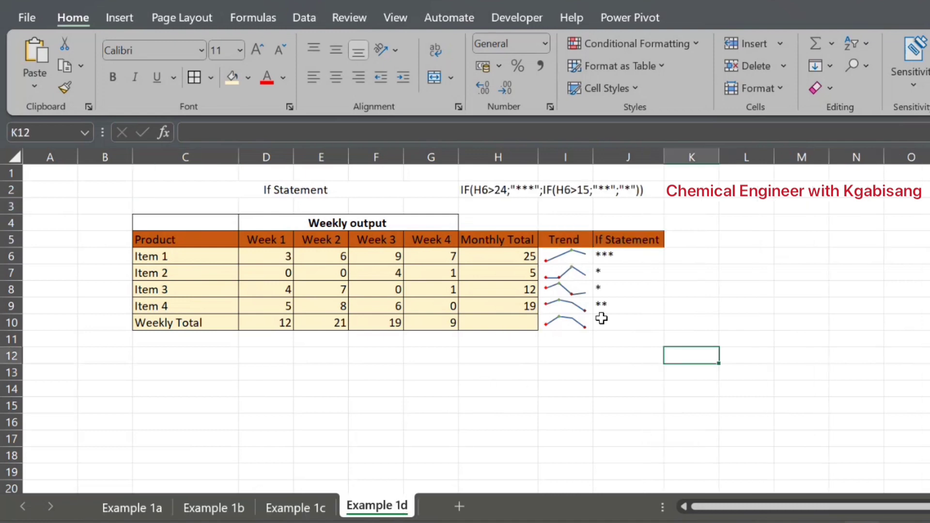